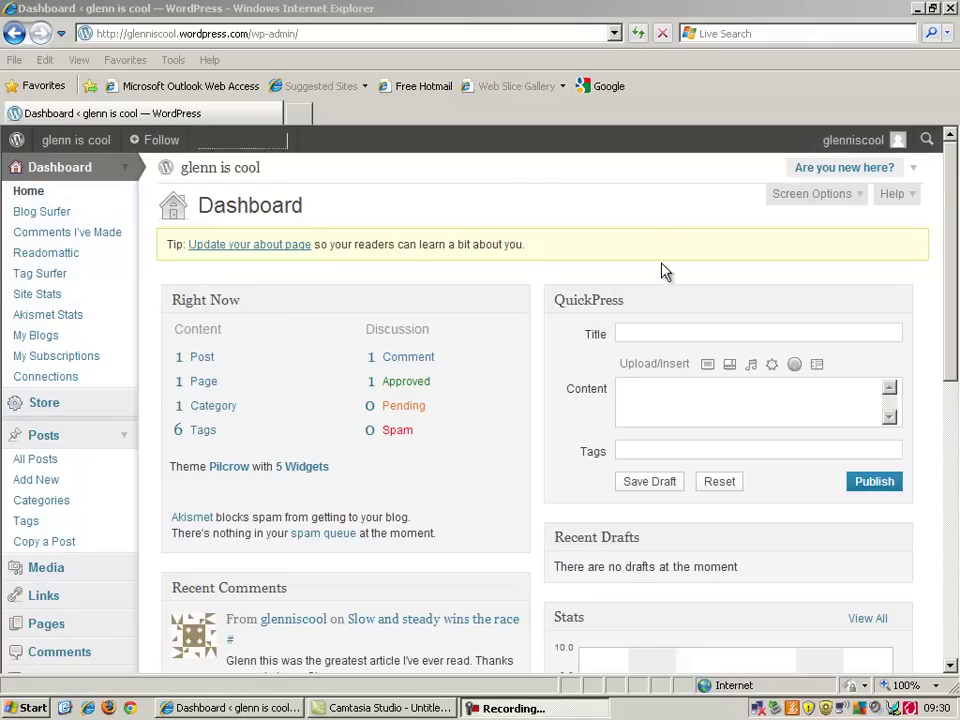
Scroll the WordPress.com Dashboard and open the full Site Stats page from the Stats box
left_click_drag(949, 229, 953, 338)
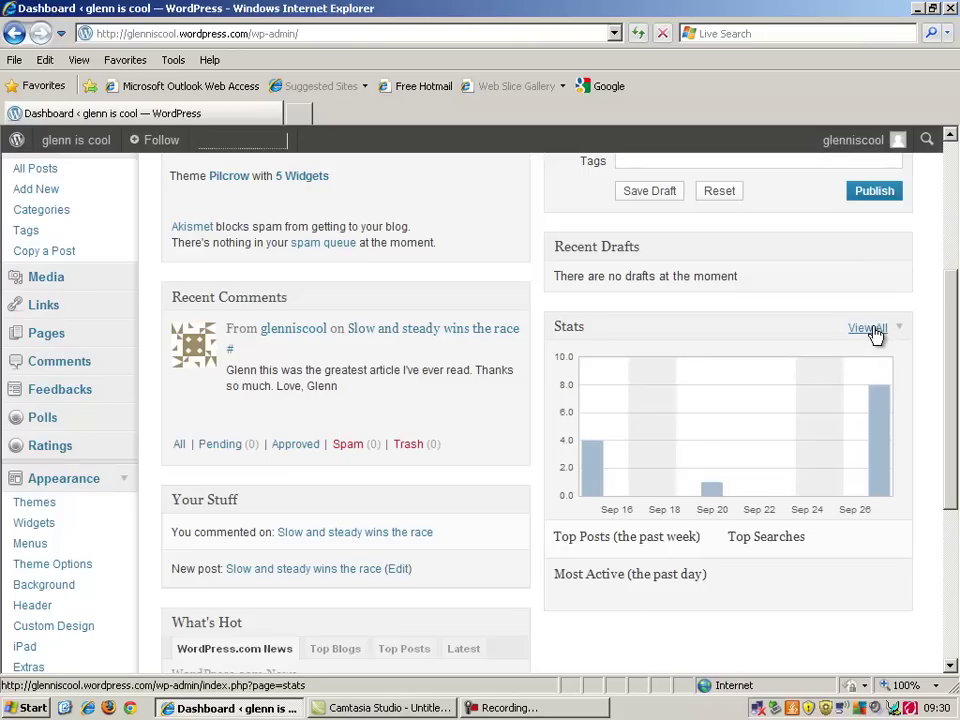
left_click(870, 328)
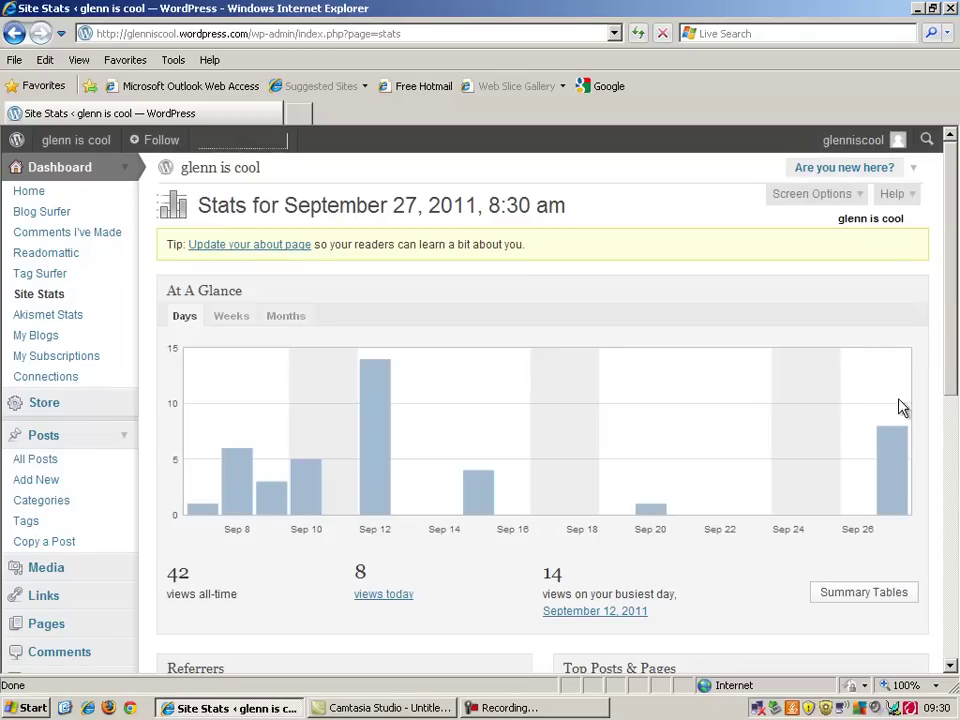
Scroll Site Stats and open the '1 active subscribers' list under Totals, Subscriptions & Shares
left_click_drag(947, 293, 947, 476)
left_click_drag(946, 490, 947, 561)
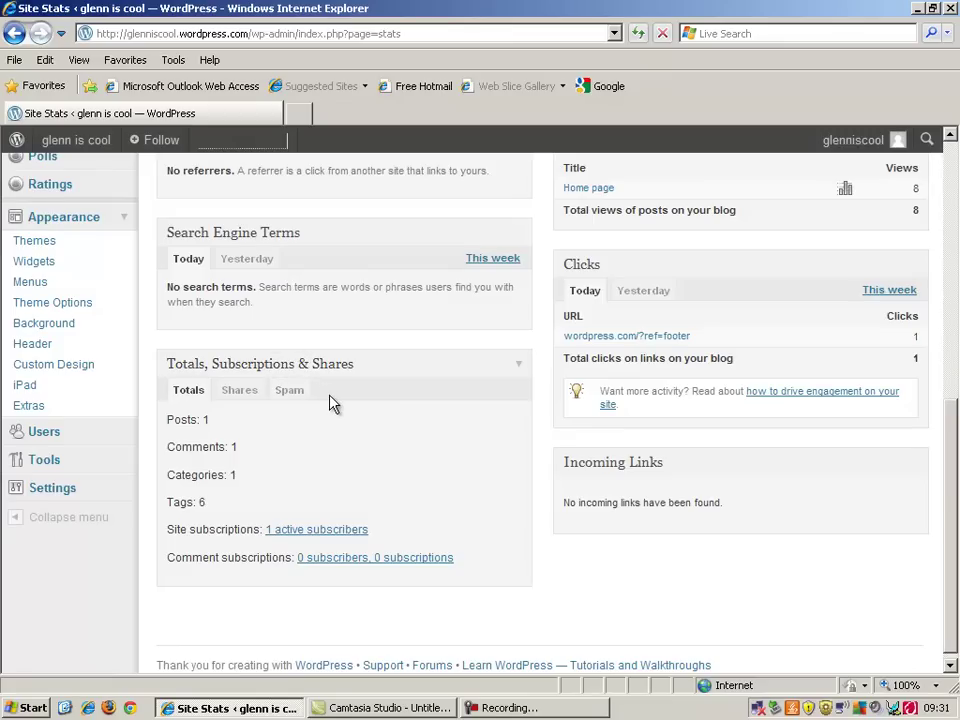
left_click(312, 533)
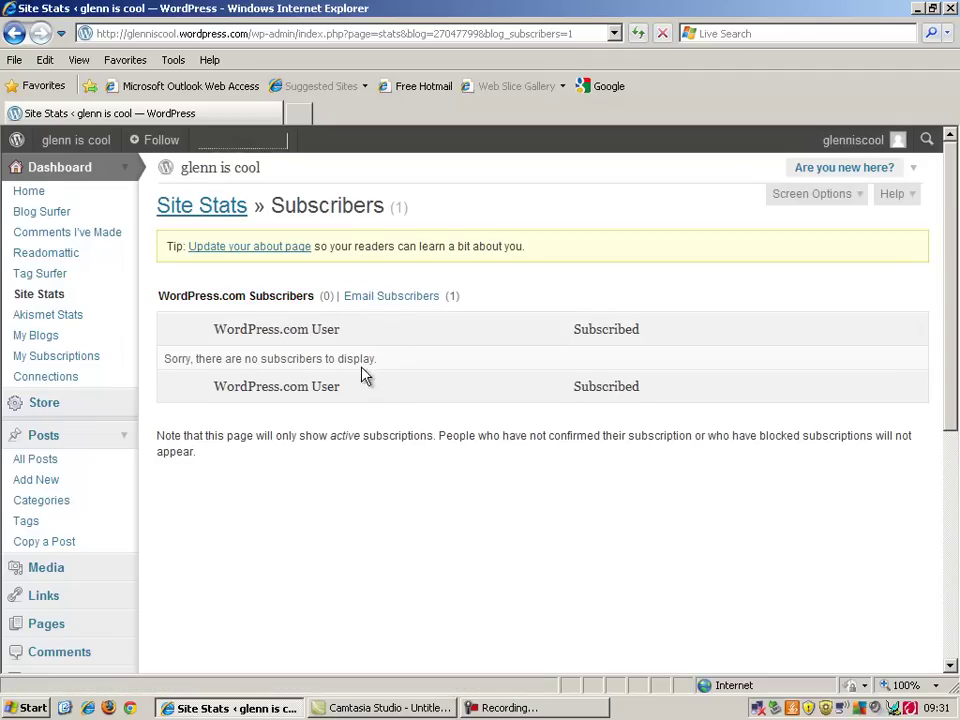
Show the Email Subscribers list and download them all as glenniscool.csv
left_click(423, 298)
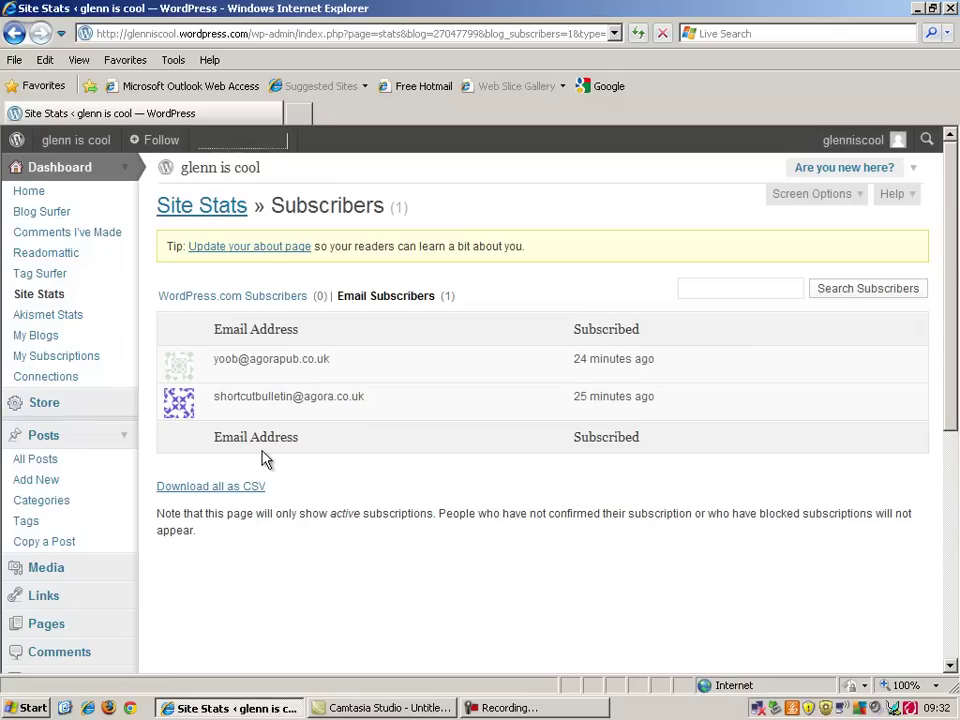
left_click(226, 488)
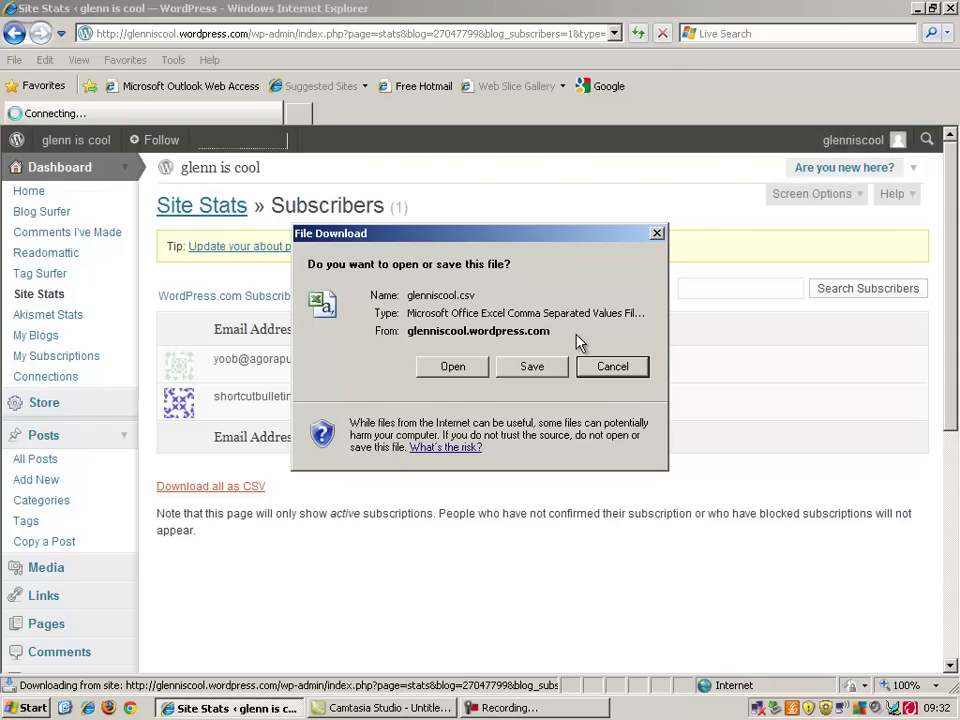
Open glenniscool.csv in Excel, check the two addresses in column A, close it, and start a new tab
left_click(456, 366)
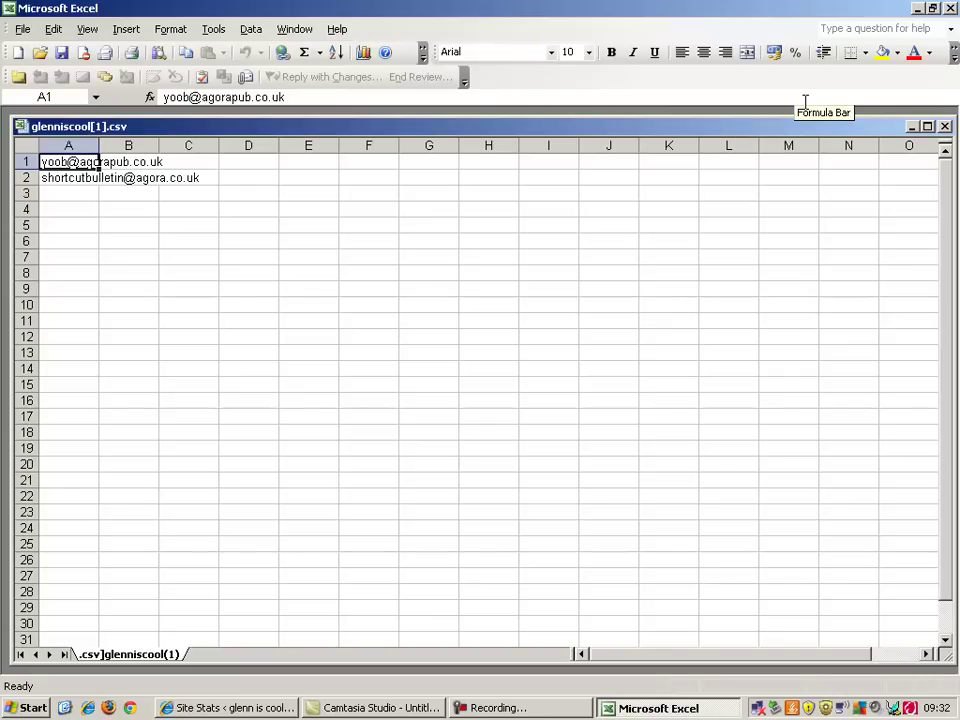
left_click(919, 8)
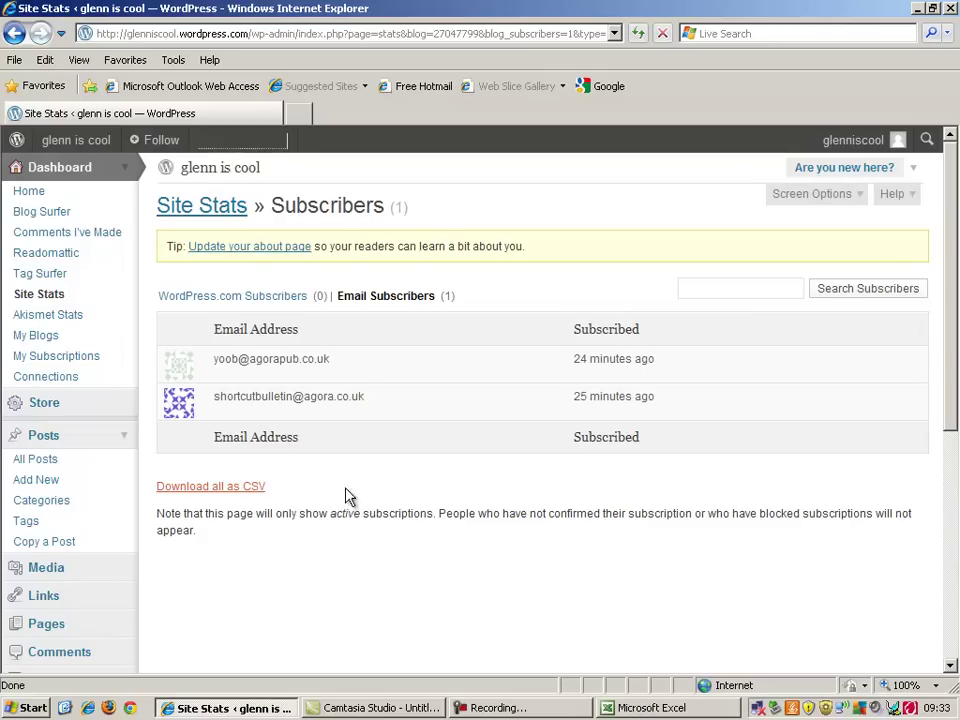
left_click(614, 706)
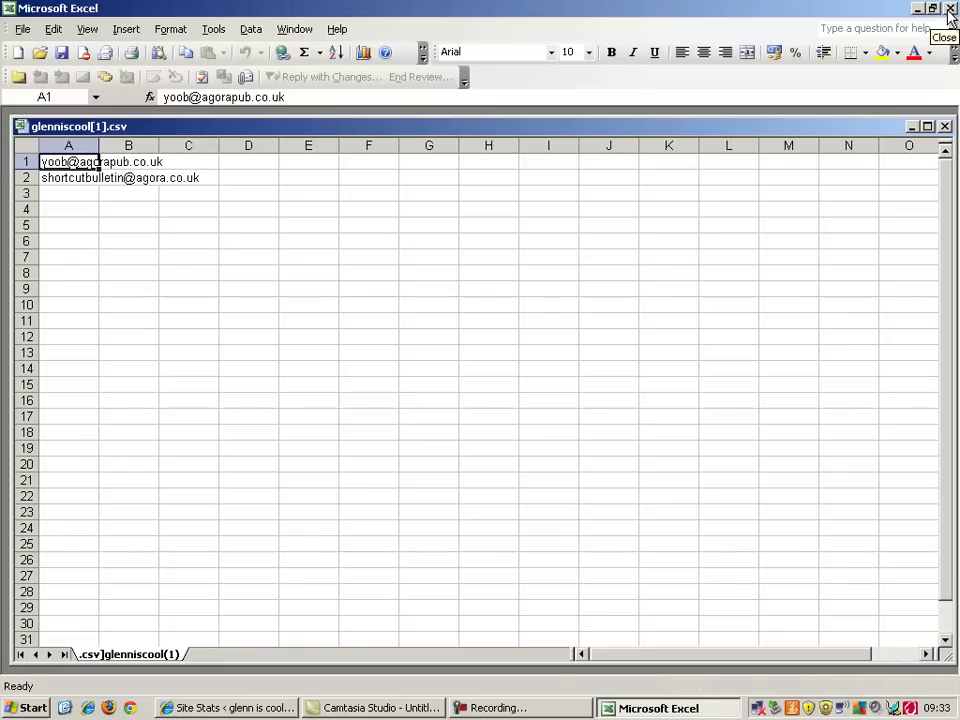
left_click(950, 9)
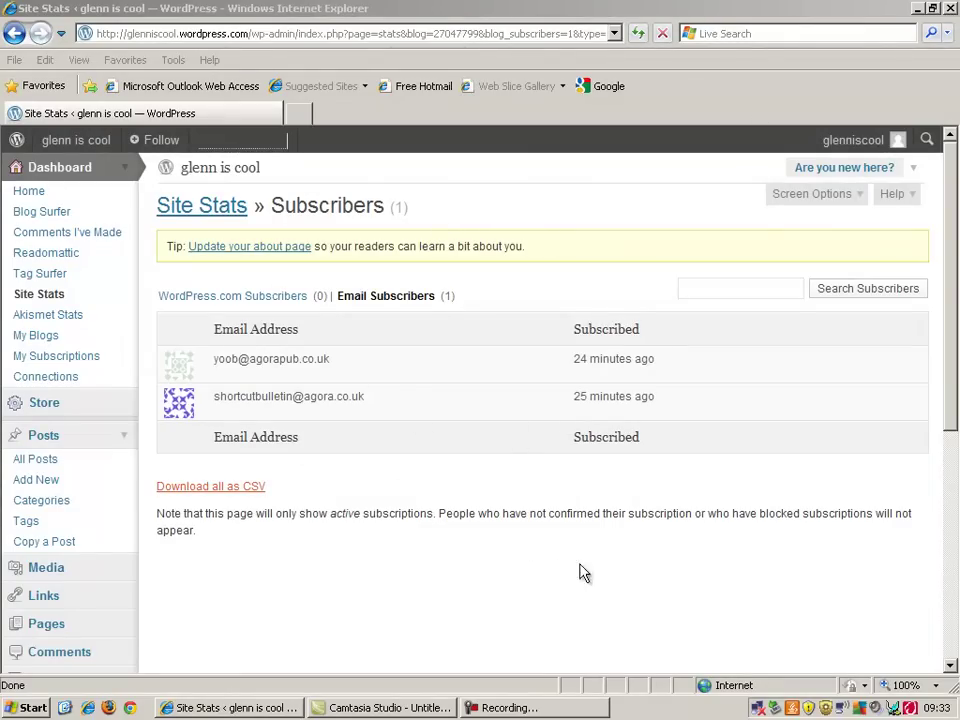
left_click(300, 114)
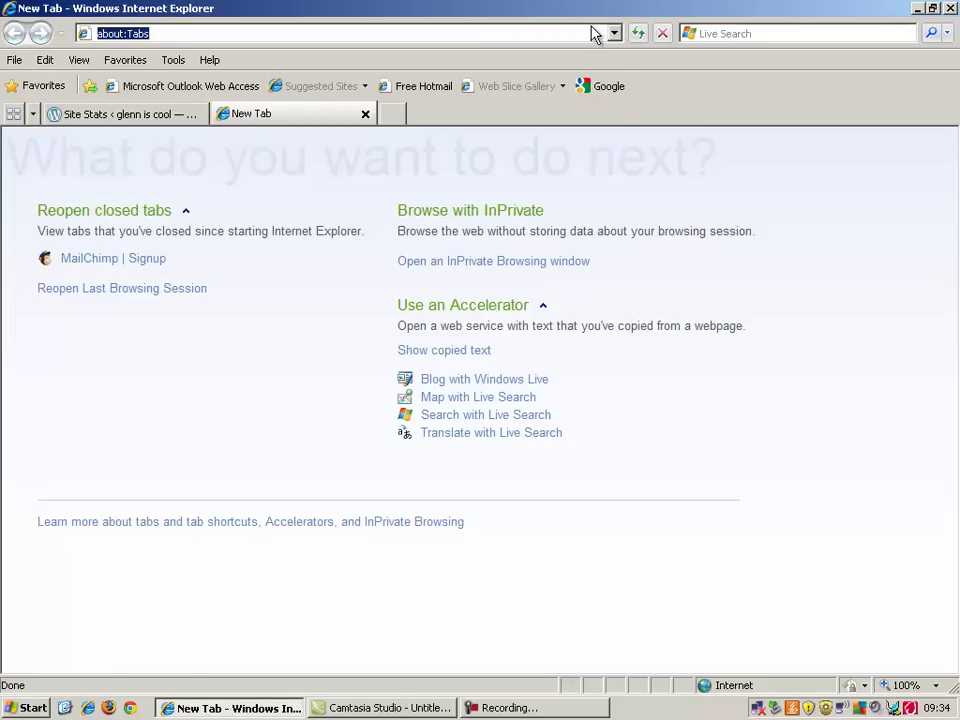
type("www.mai")
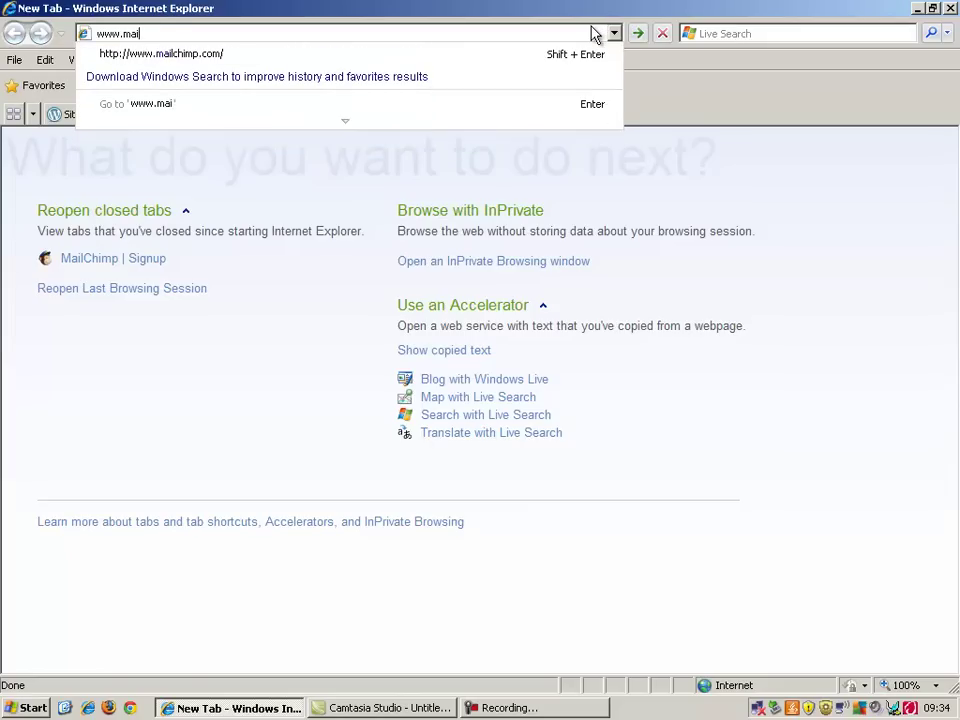
type("lchimp.com")
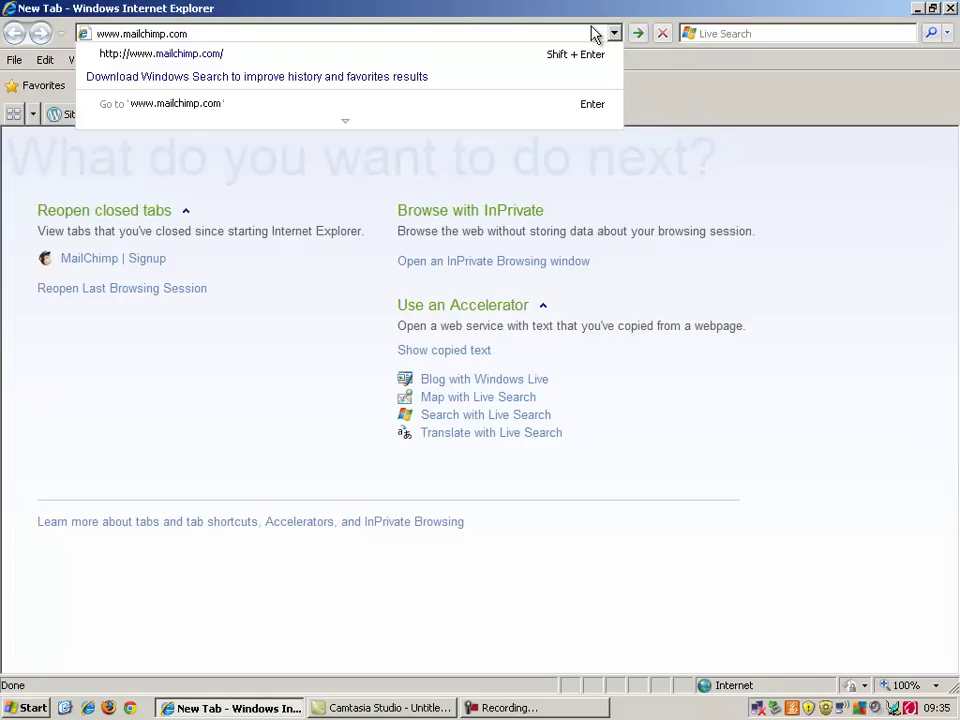
key("Return")
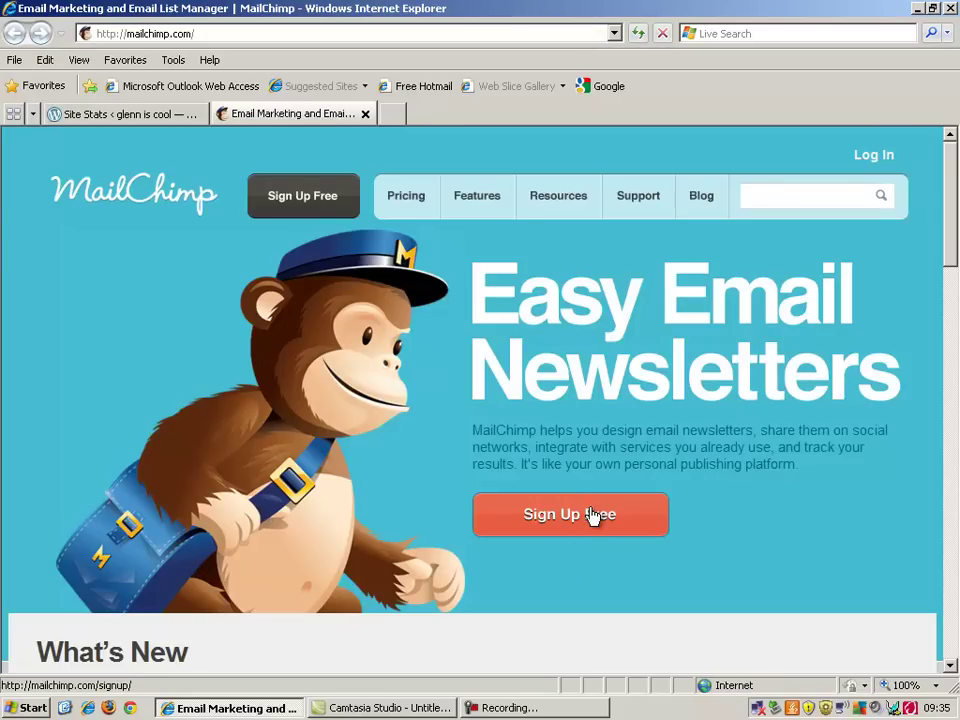
Create a free MailChimp account with an email address, username and password, then open a webmail tab
left_click(592, 515)
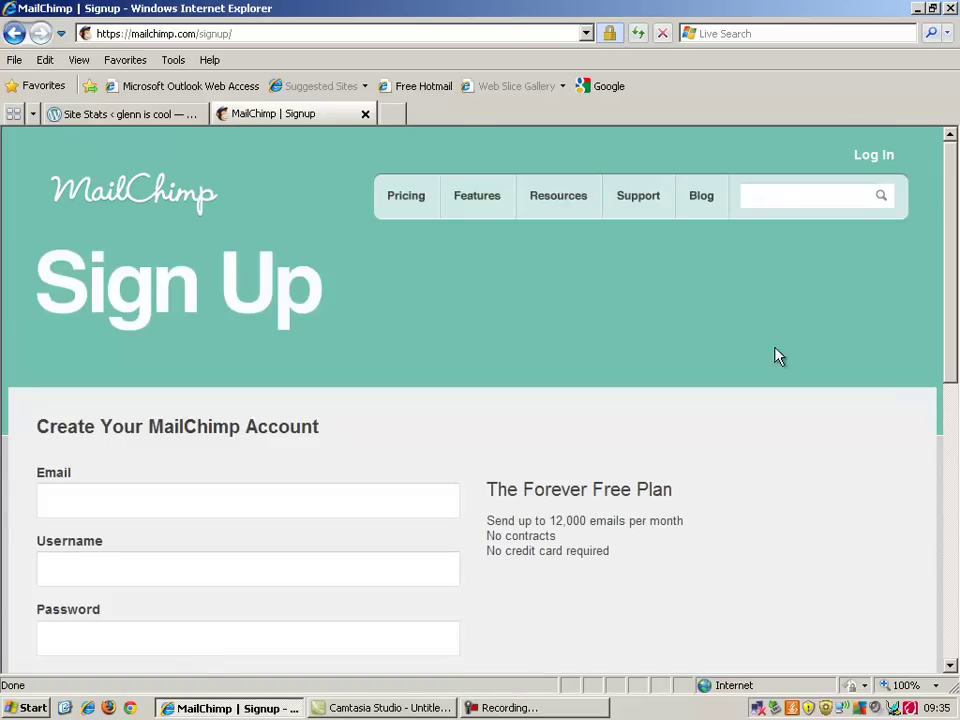
left_click_drag(949, 231, 952, 340)
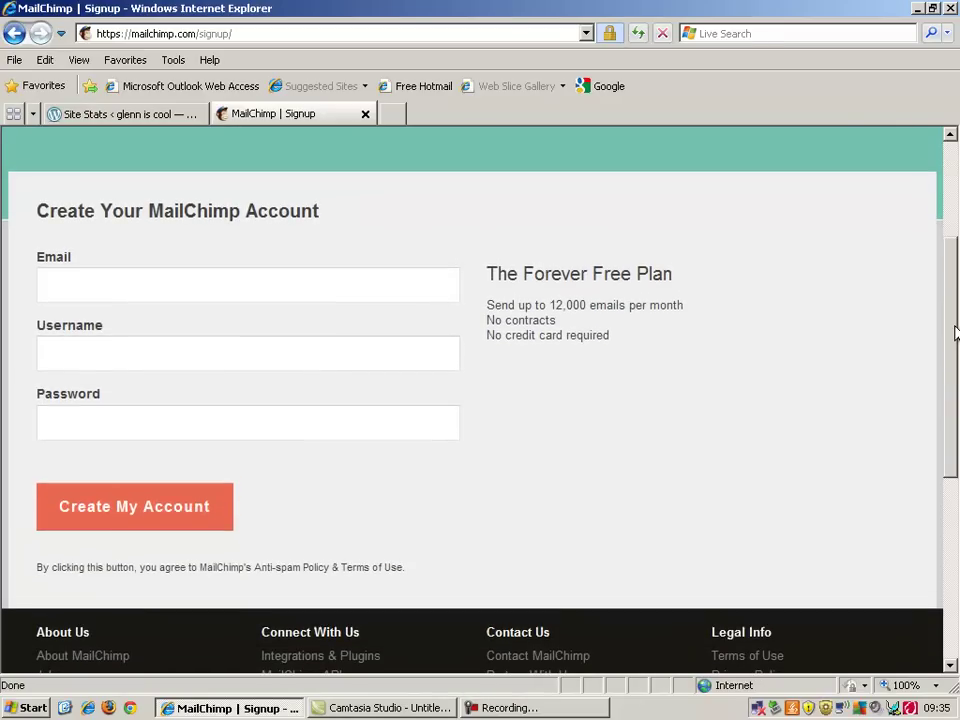
left_click(330, 292)
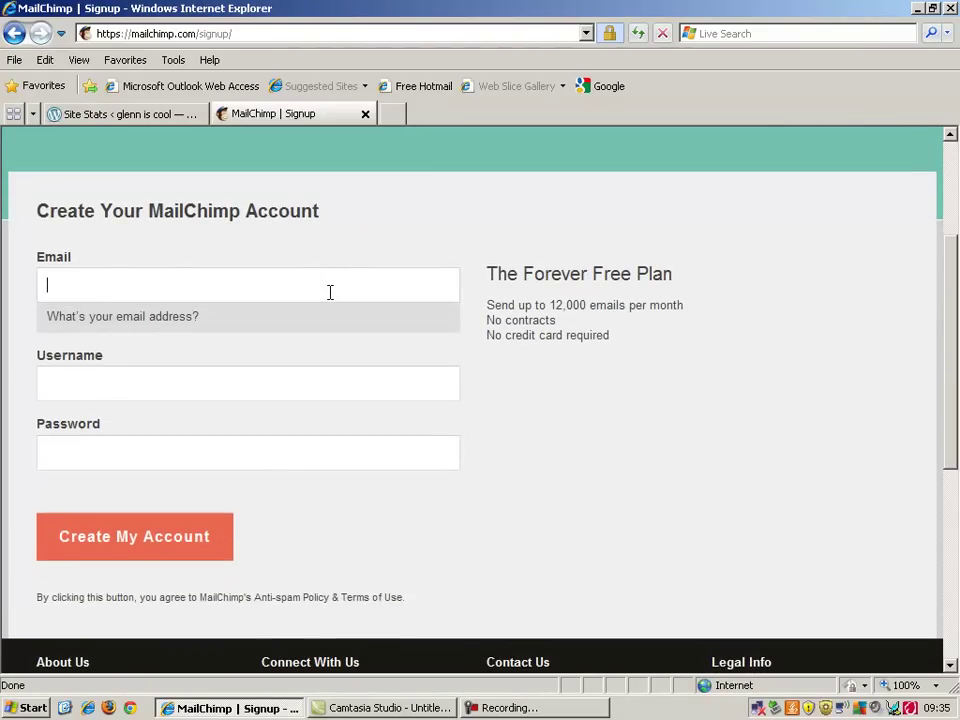
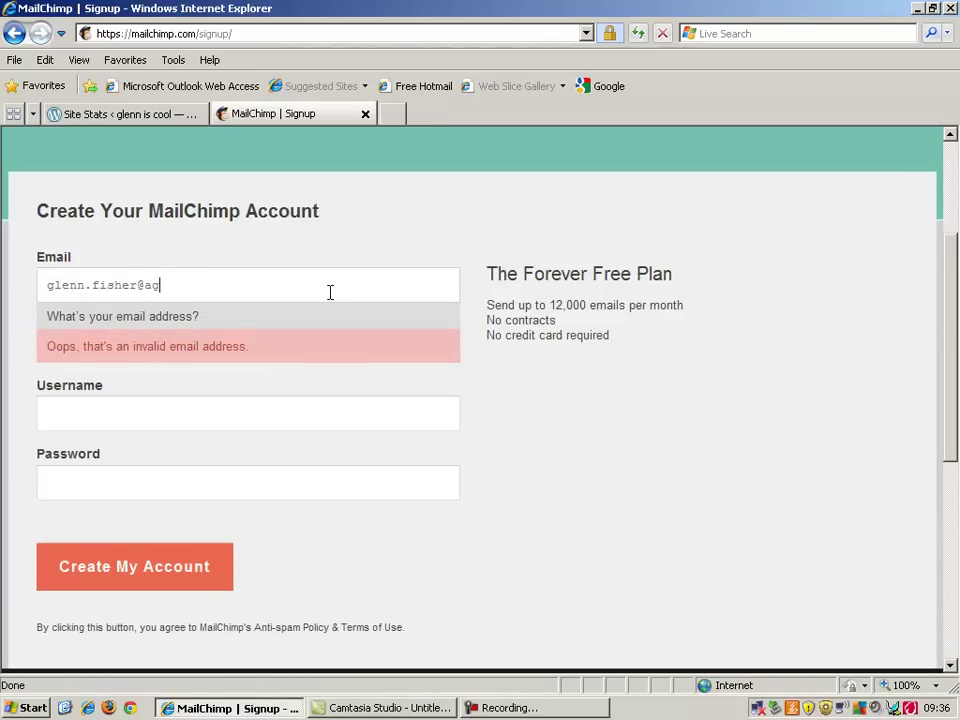
key("Tab")
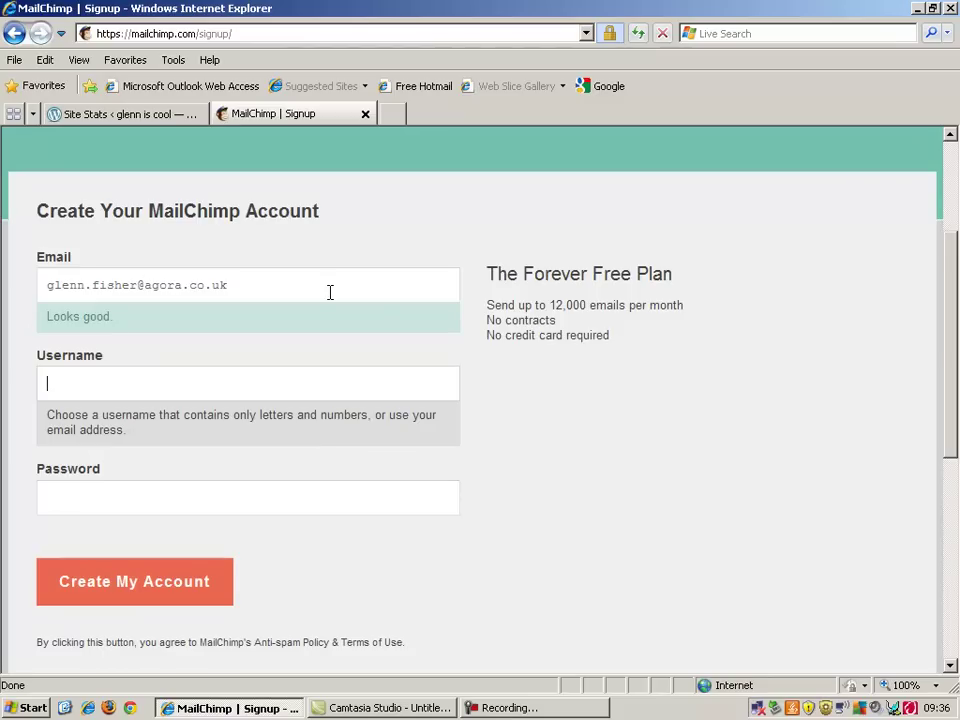
type("GlennIsCool")
key("Tab")
type("******")
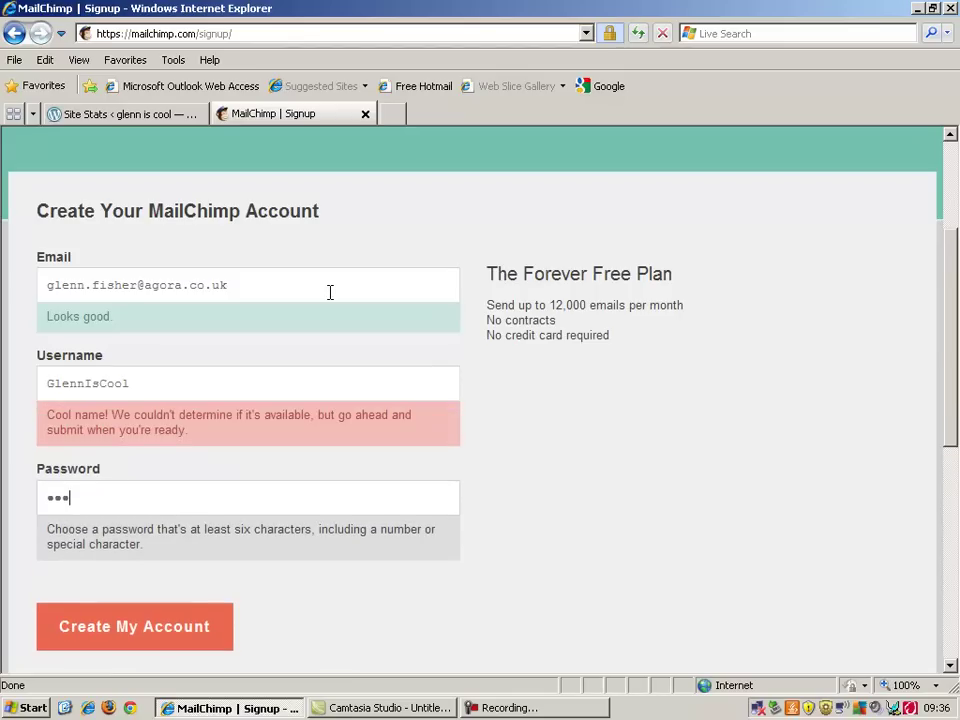
type("****")
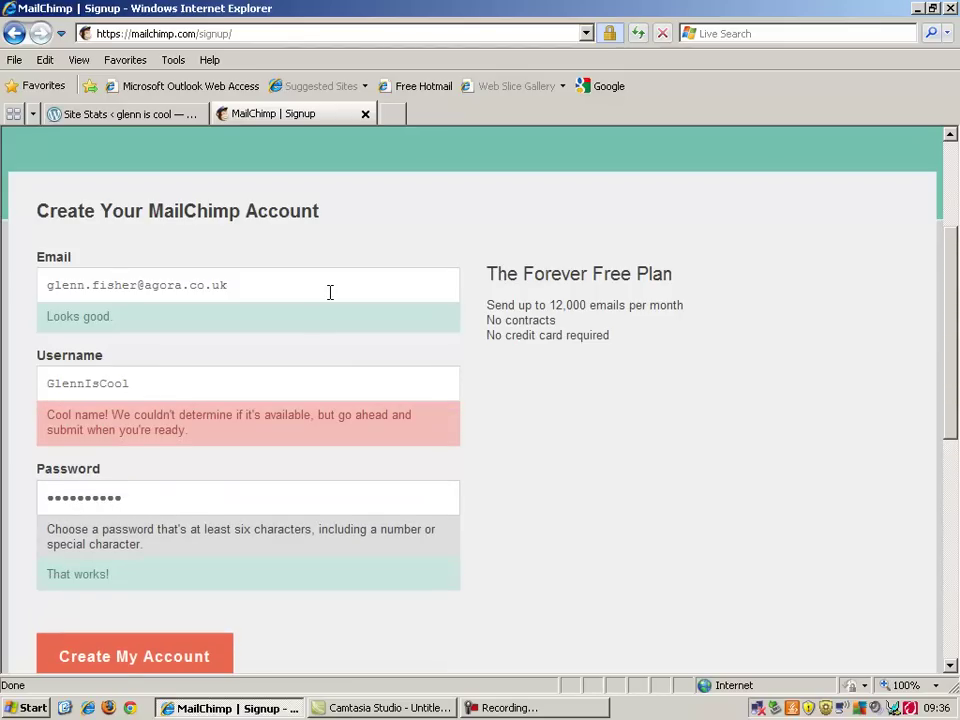
left_click(196, 650)
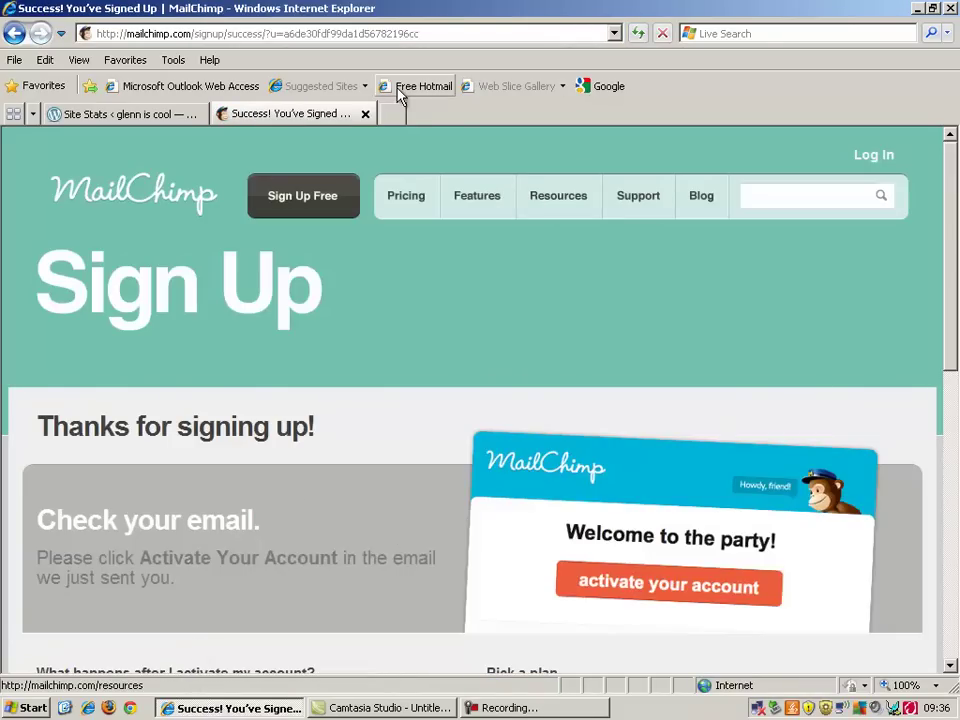
left_click(393, 114)
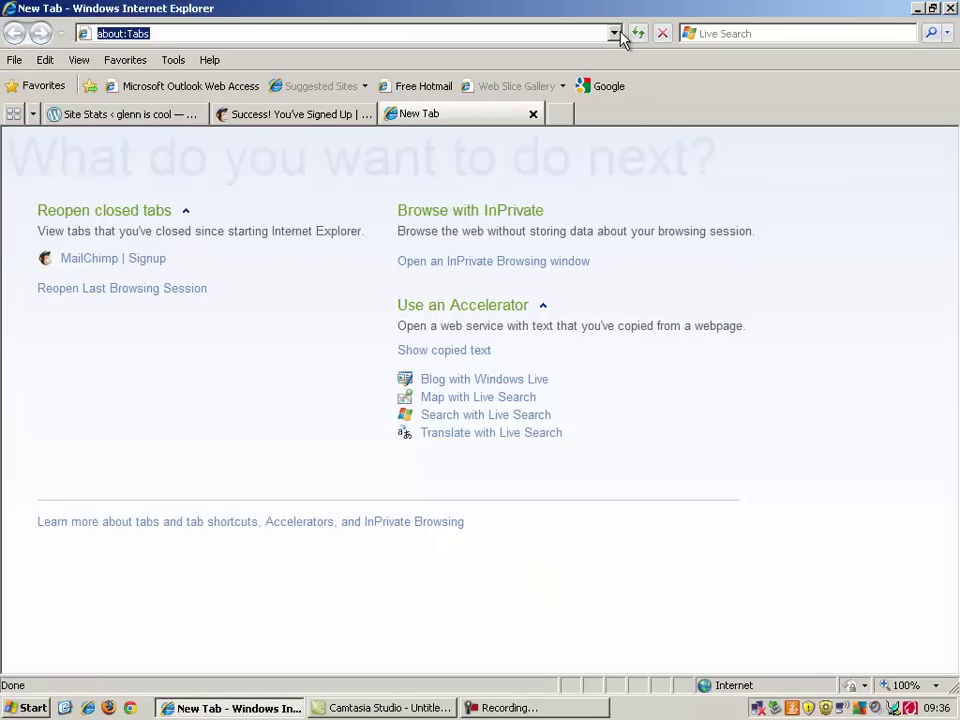
left_click(614, 33)
Log in to Outlook Web App with the mailbox username and password
left_click(559, 188)
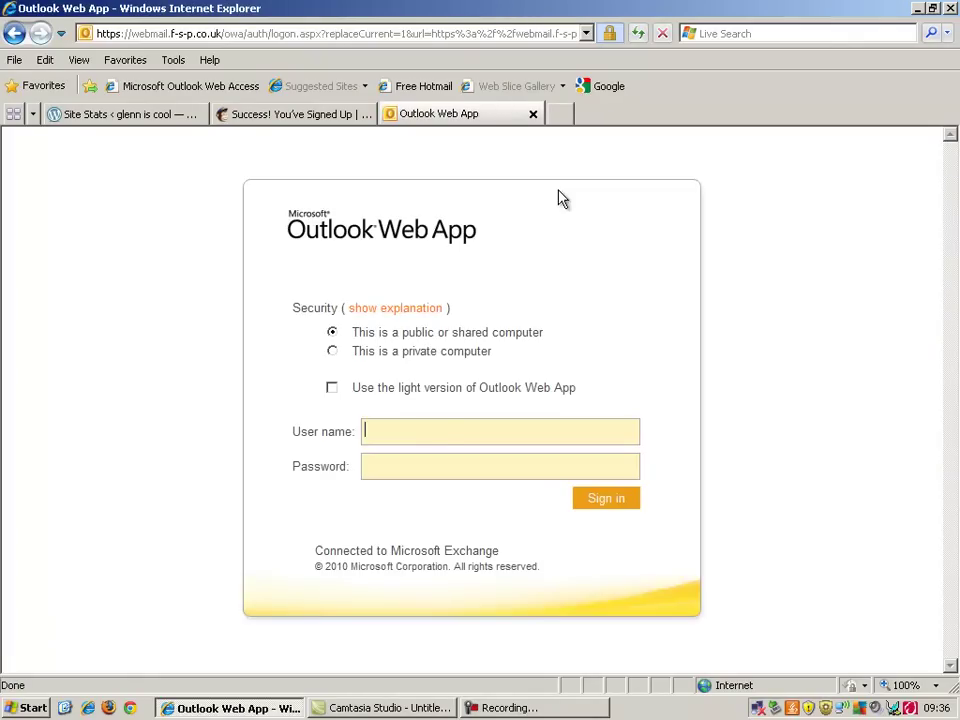
key("Tab")
type("•••••••")
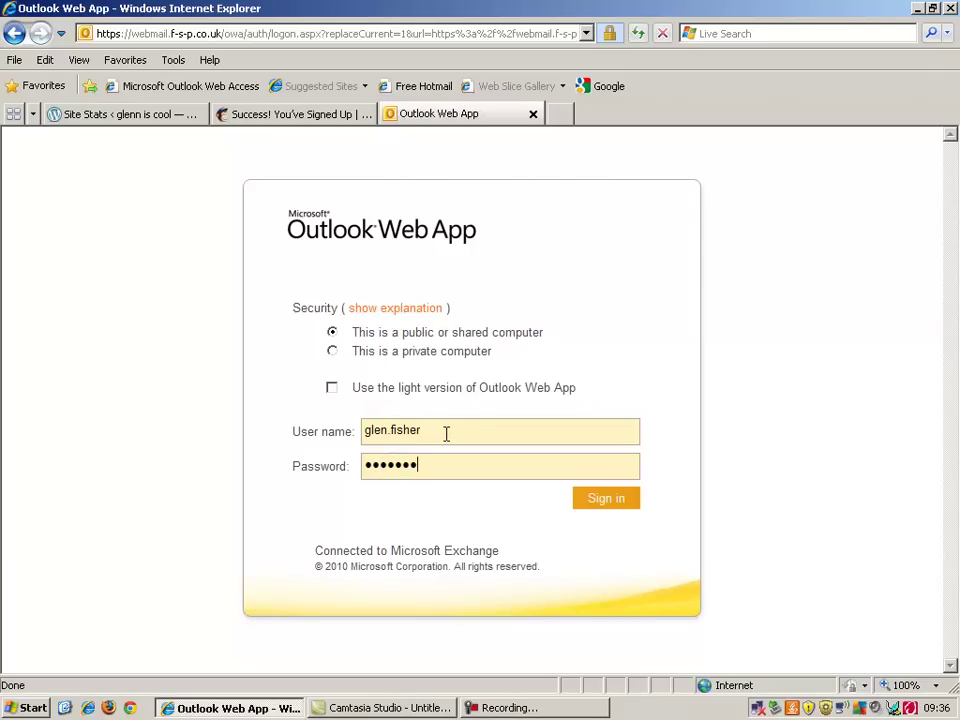
key("Return")
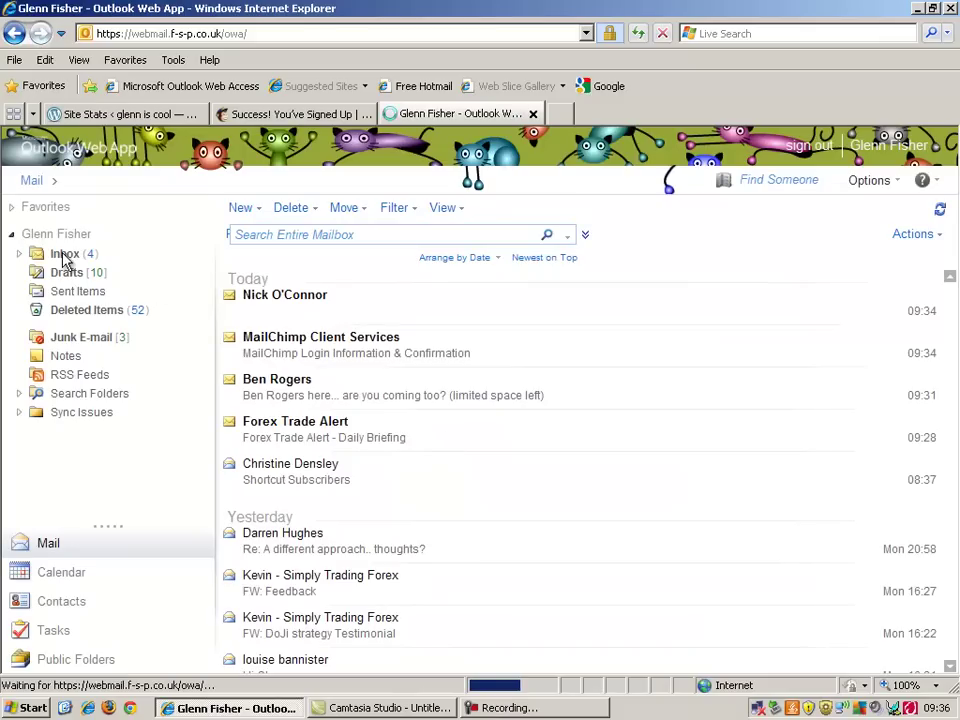
Open the MailChimp Login Information & Confirmation email maximized and allow its blocked content
left_click(318, 358)
double_click(318, 358)
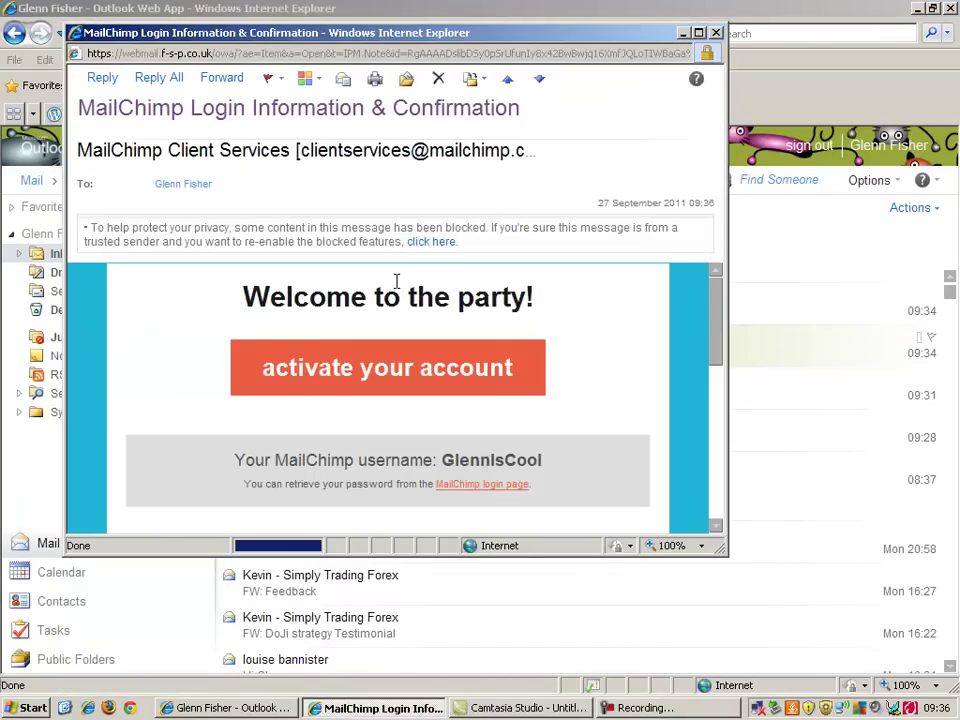
left_click(698, 32)
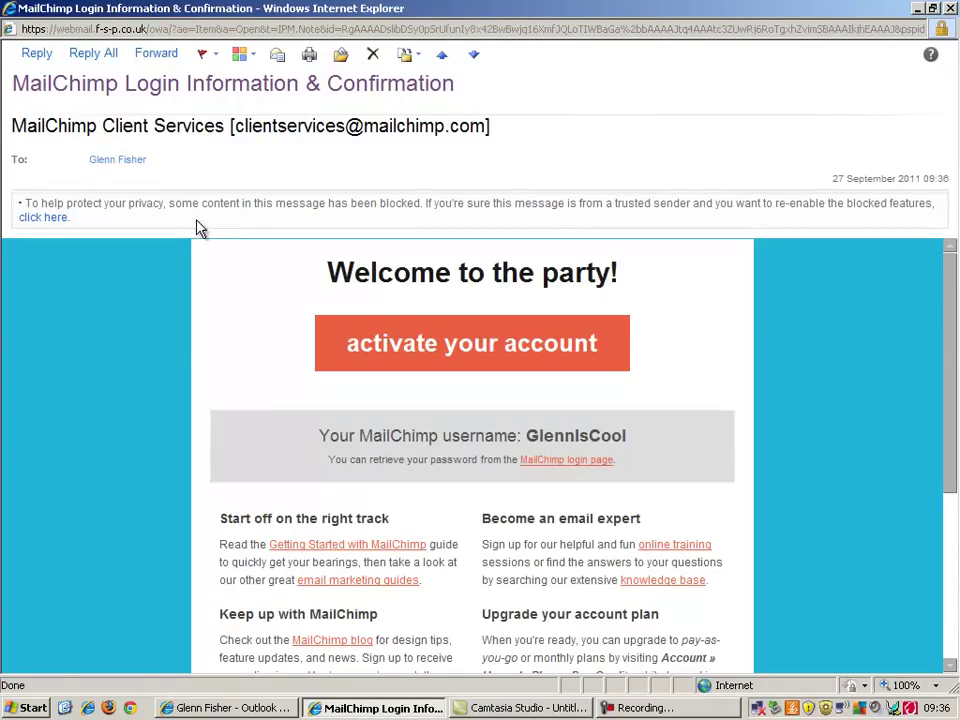
left_click(36, 221)
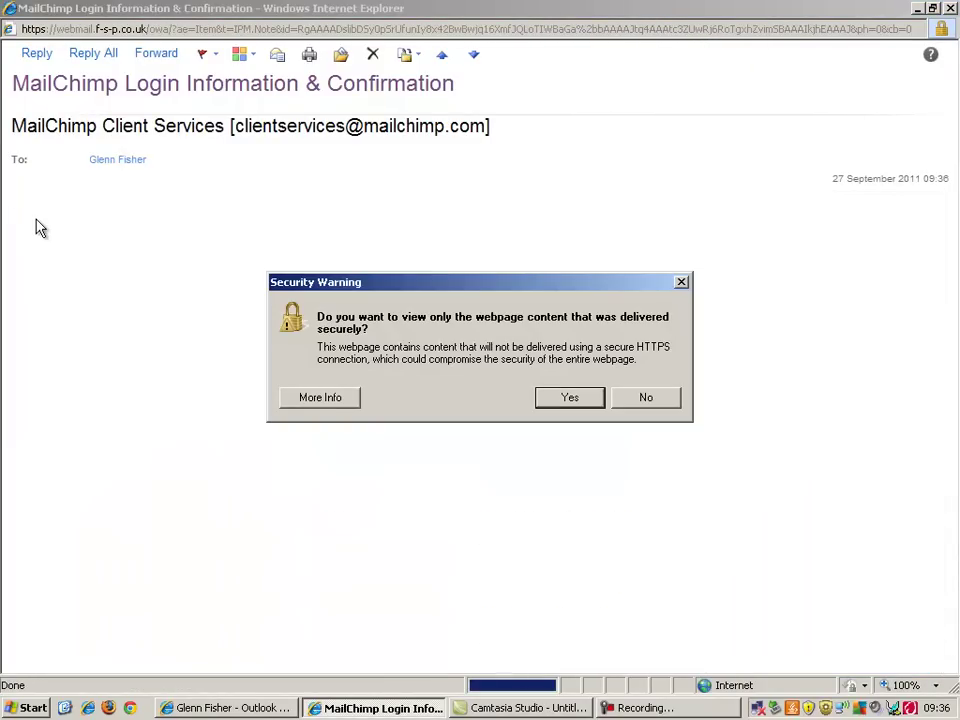
left_click(597, 399)
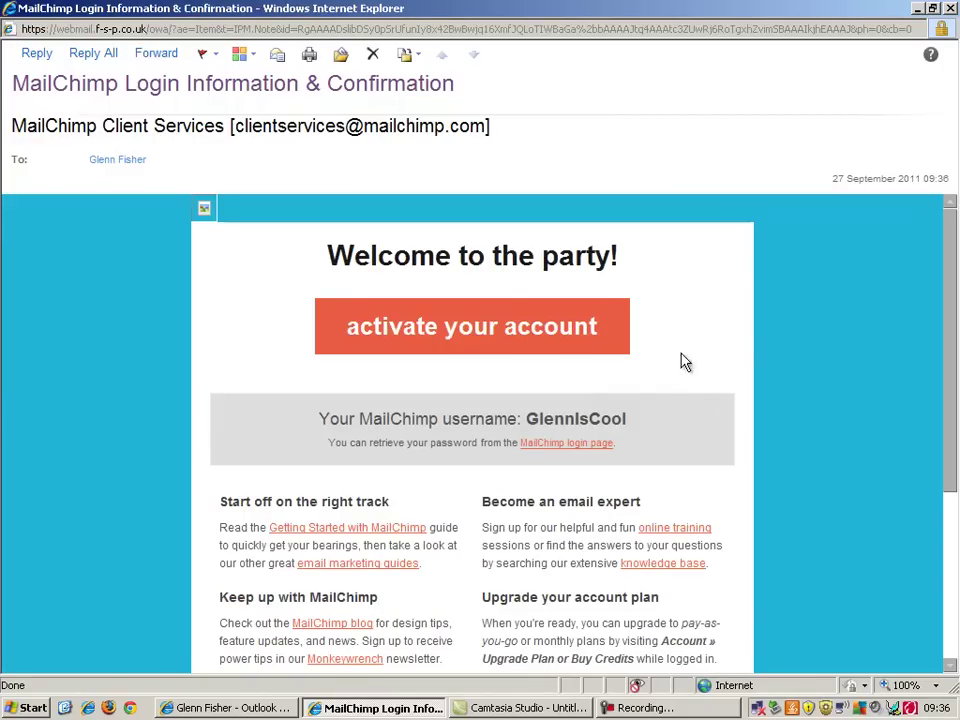
Follow the activation link, enter the two reCAPTCHA verification words, and confirm the signup
left_click(490, 330)
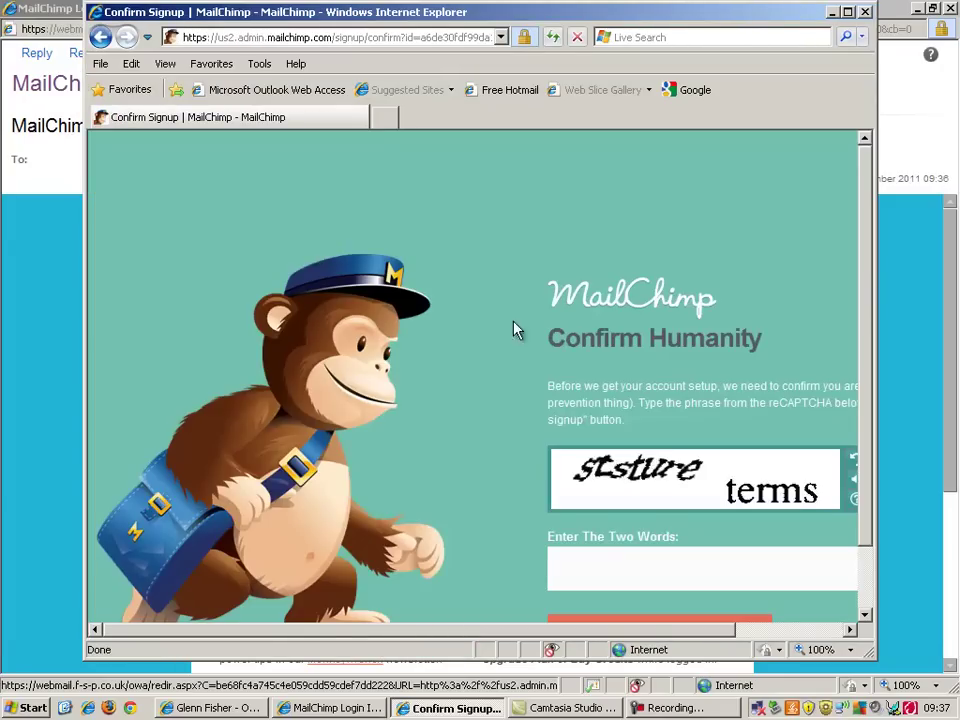
left_click(847, 12)
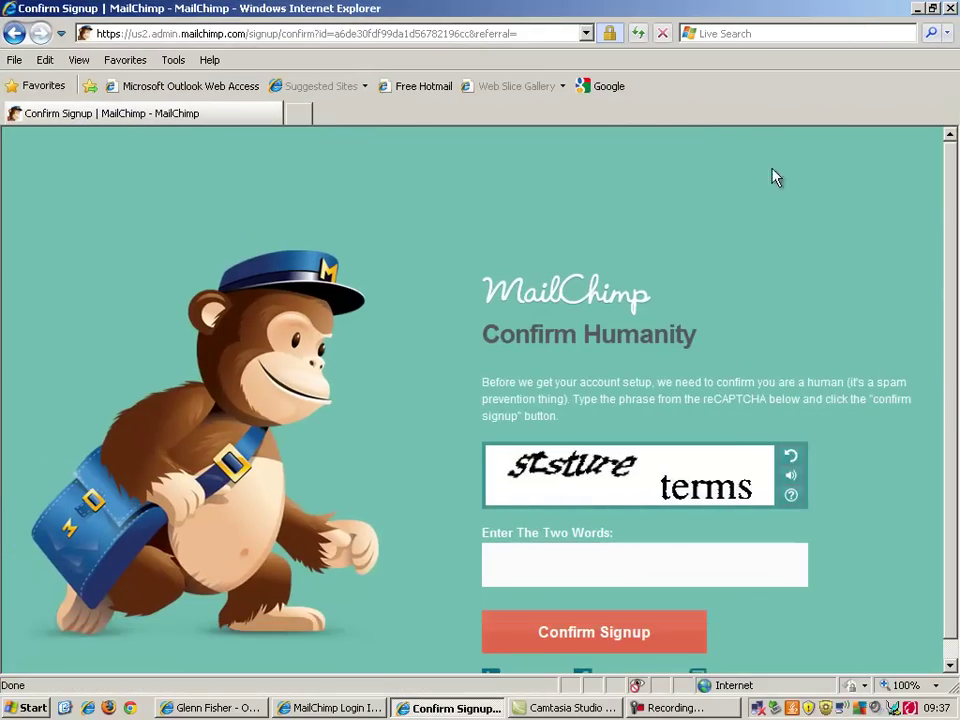
left_click(679, 563)
type("sts")
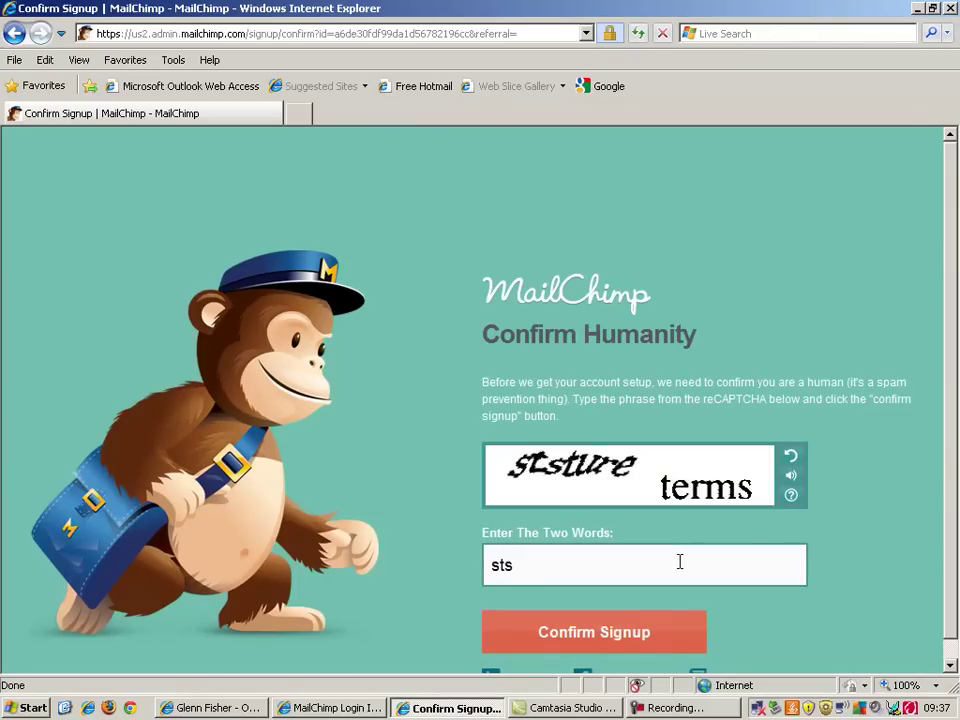
type("ture terms")
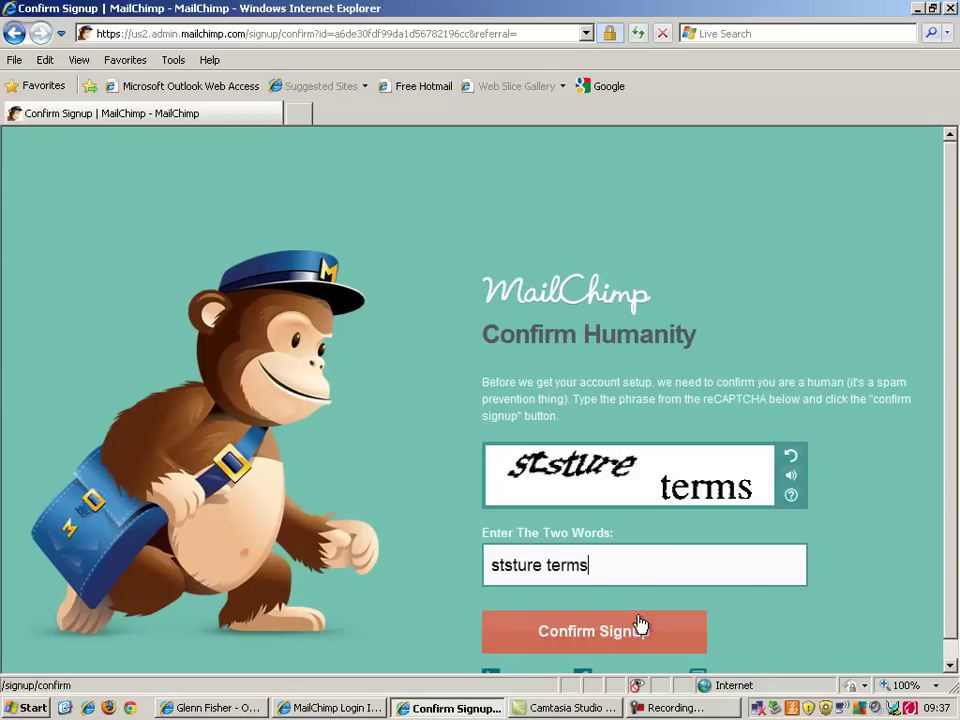
left_click(640, 625)
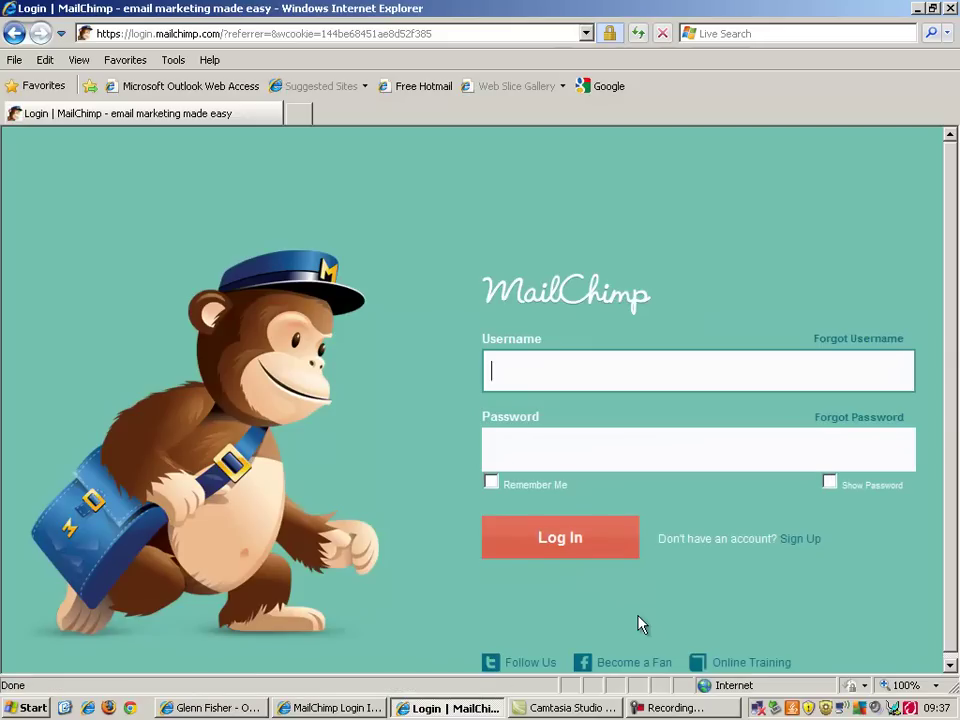
Log in to MailChimp with the new account's username and password
type("GlennisCool")
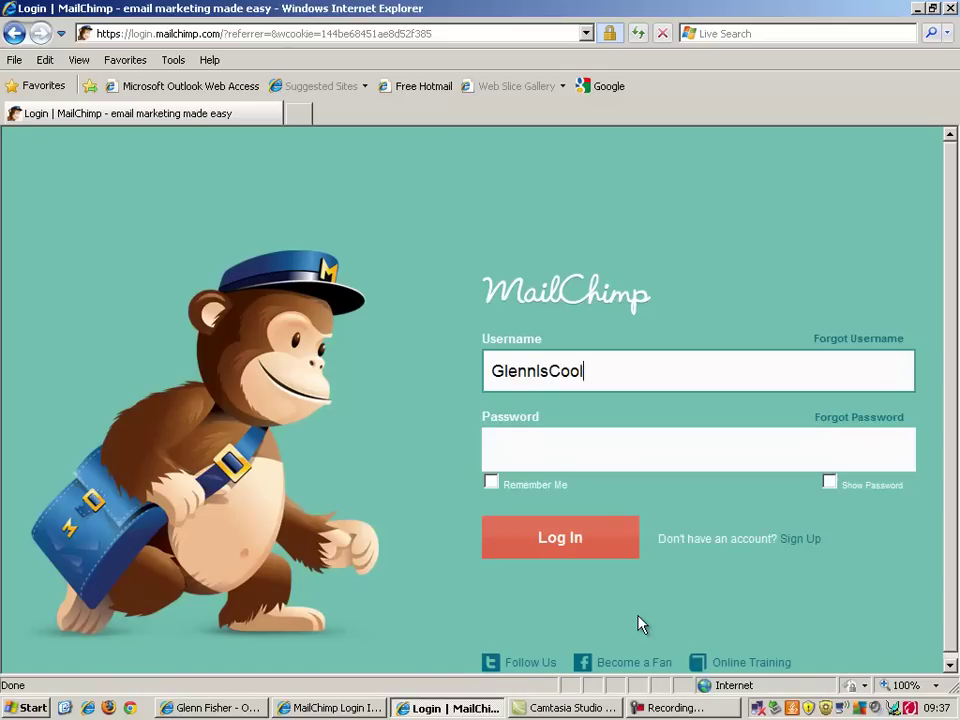
key("Tab")
type("**********")
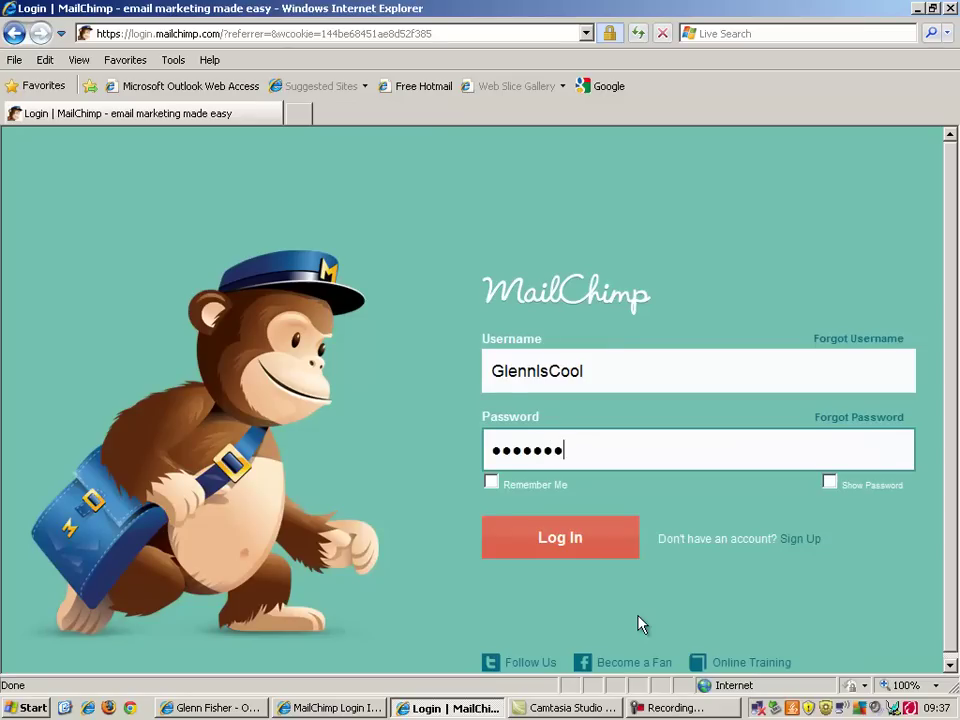
left_click(576, 555)
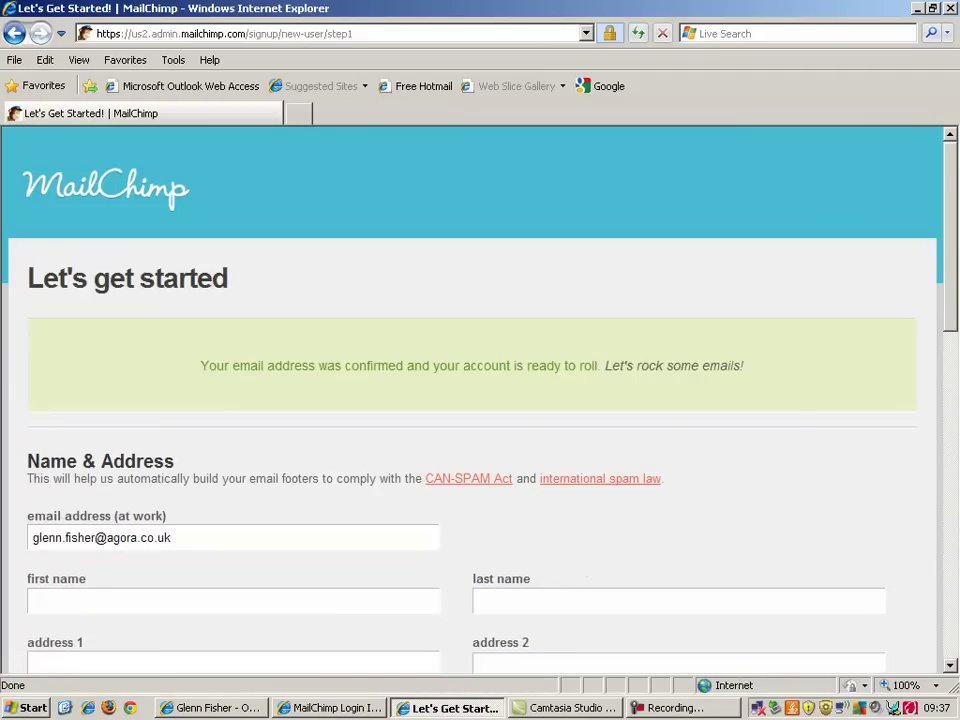
Enter the account holder's first and last name and the first two address lines
left_click_drag(950, 278, 949, 428)
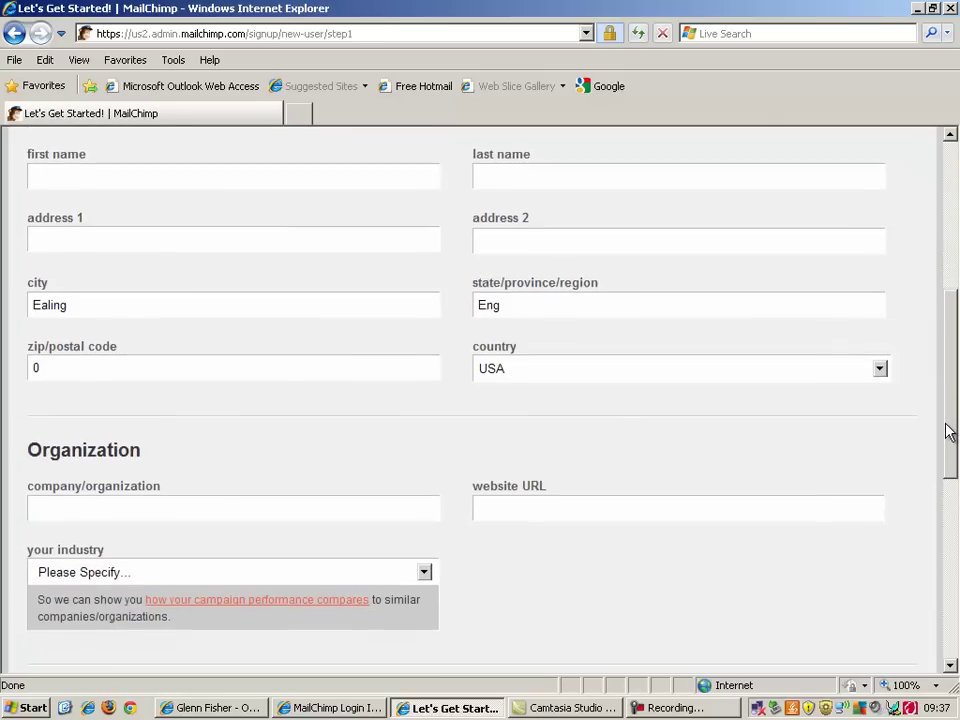
left_click(368, 186)
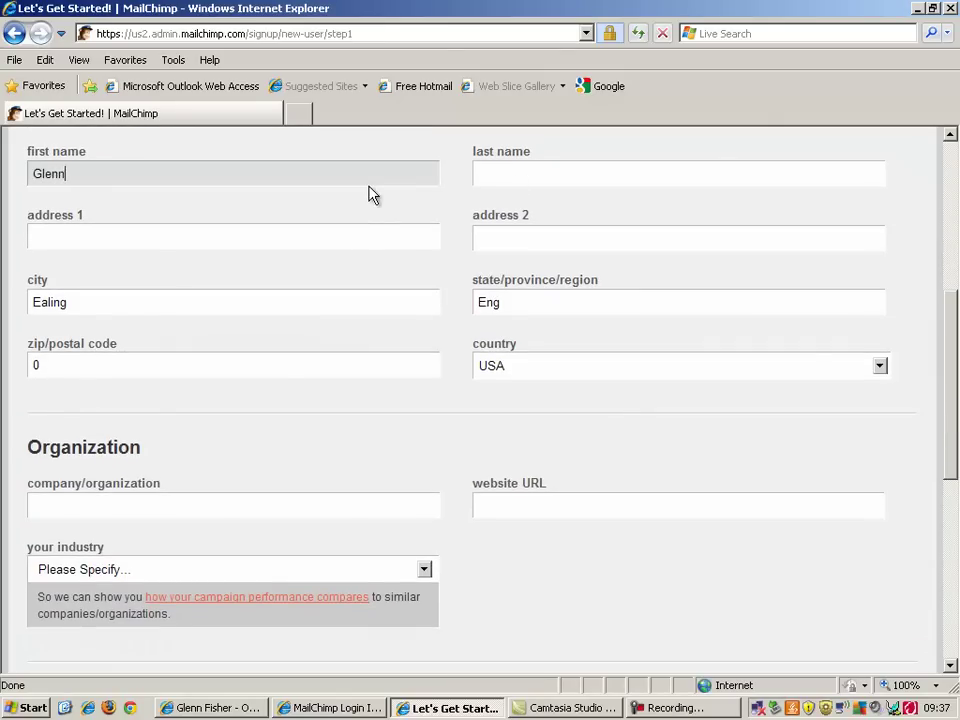
key("Tab")
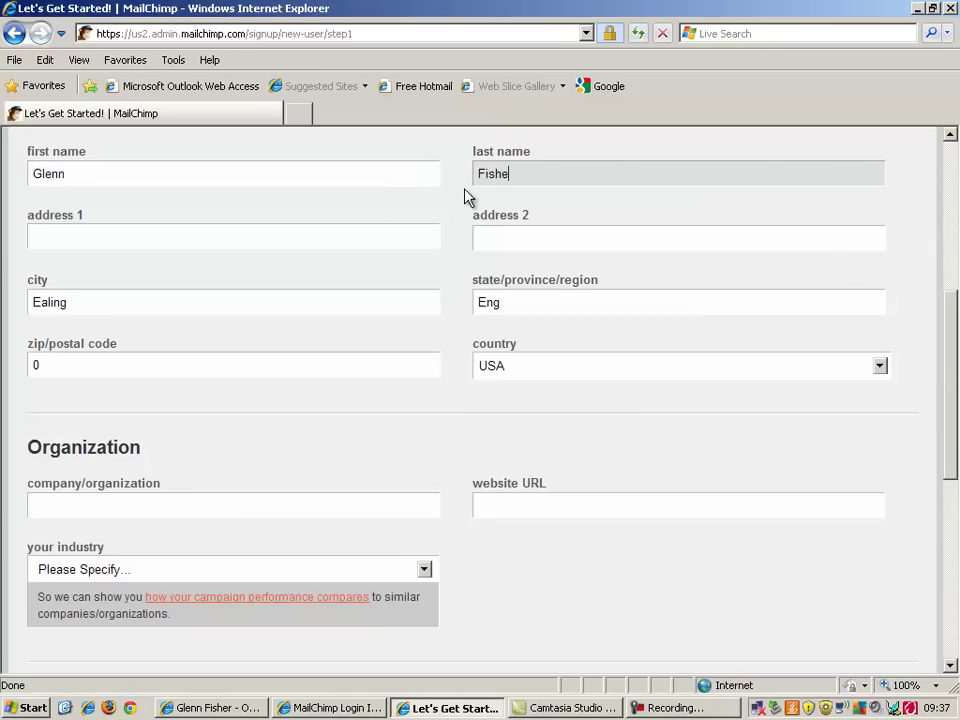
left_click(398, 233)
type("Work")
key("Tab")
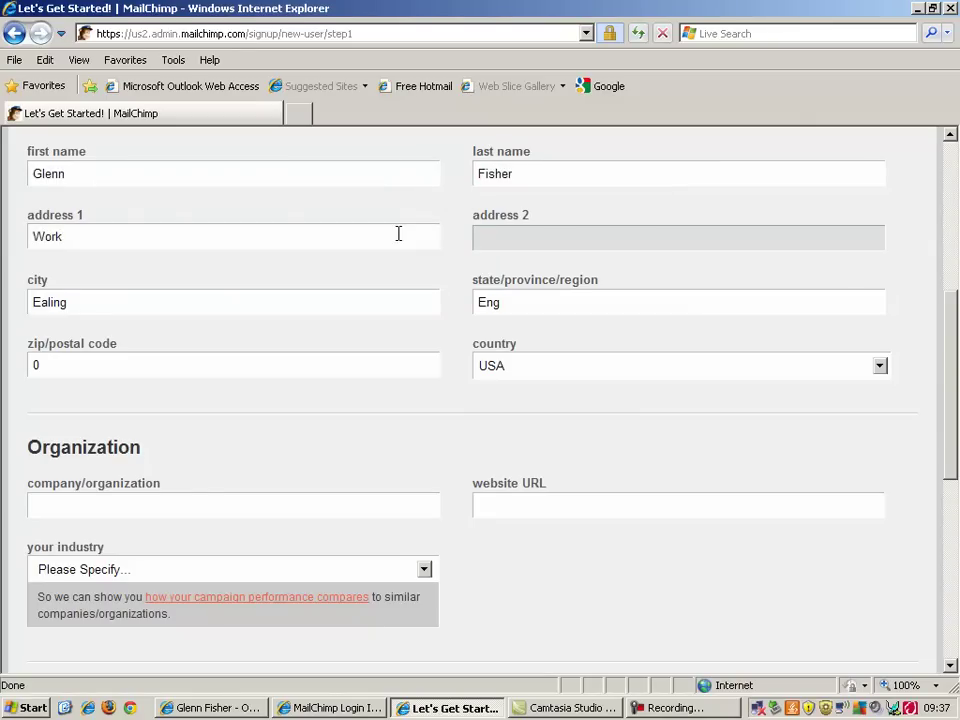
type("Office")
Fill in the city, region and postcode, and set the country to United Kingdom
key("Tab")
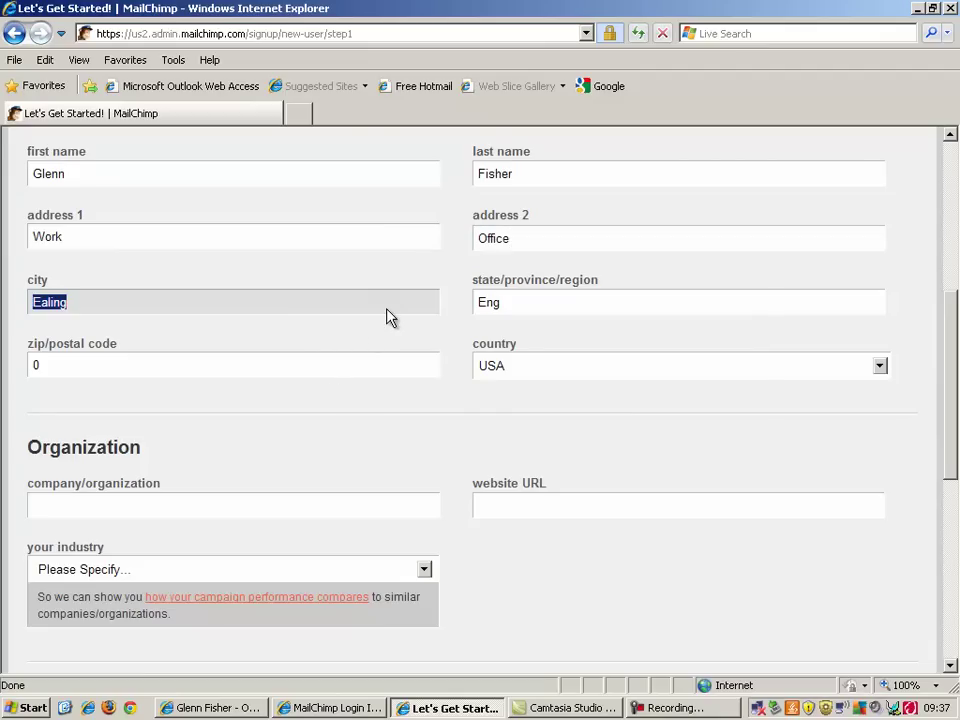
type("Southwark")
key("Tab")
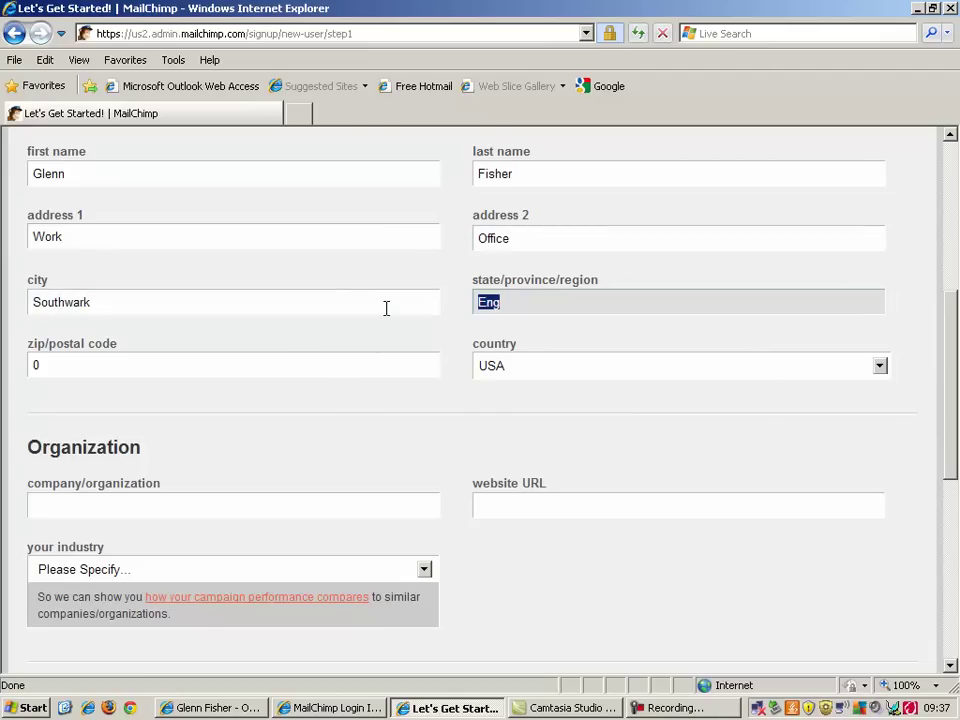
type("London")
key("Tab")
type("Se")
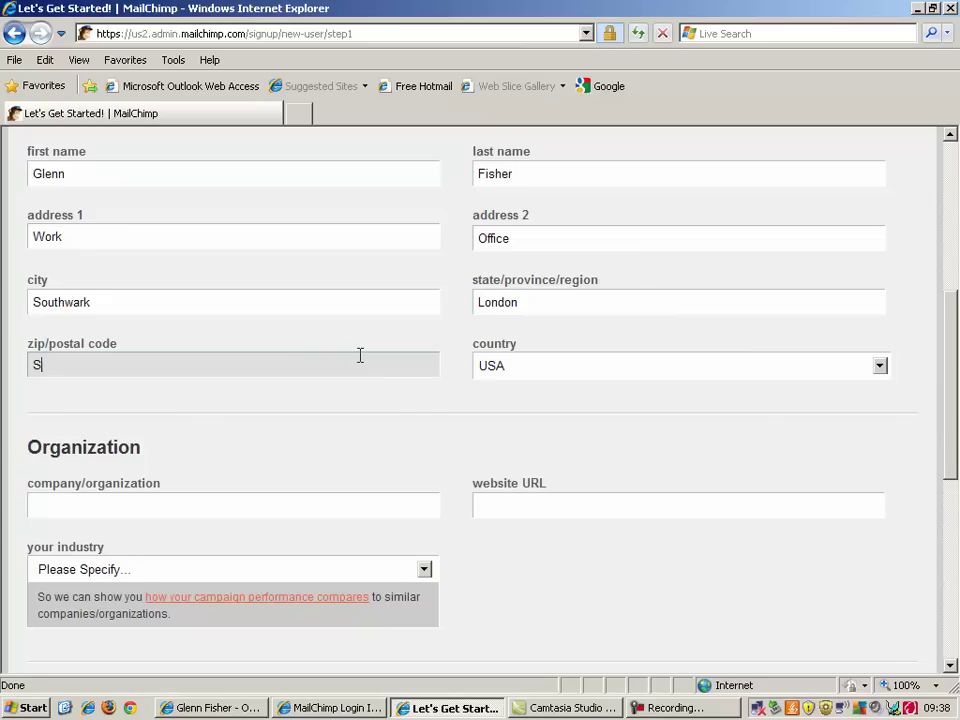
key("BackSpace")
type("E1 9JD")
key("Tab")
key("b")
key("u")
key("u")
key("u")
key("u")
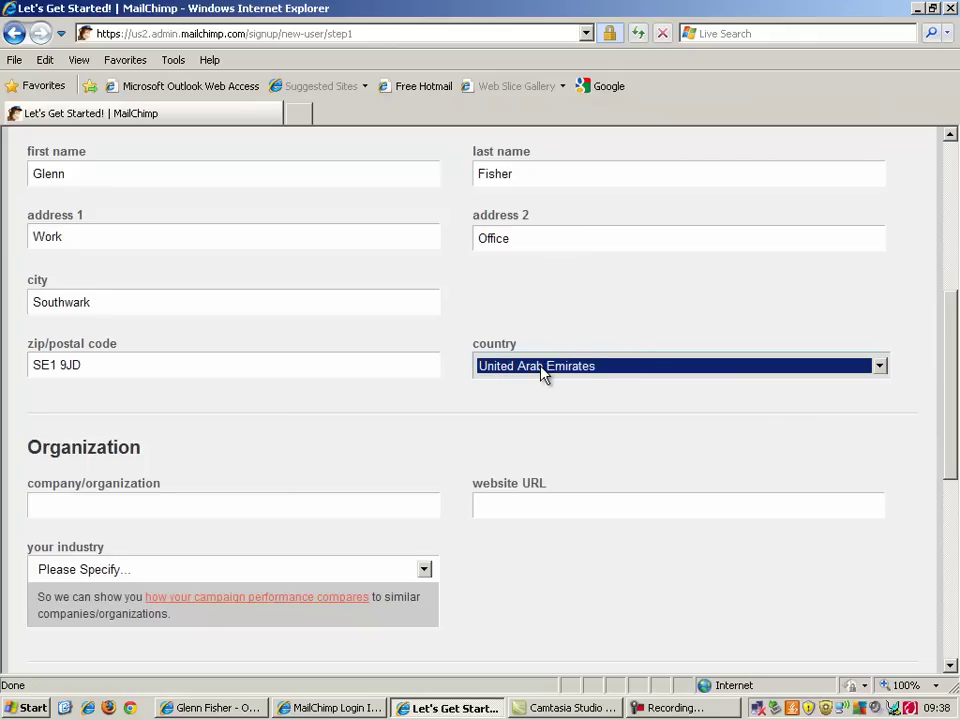
left_click(369, 500)
type("Gle")
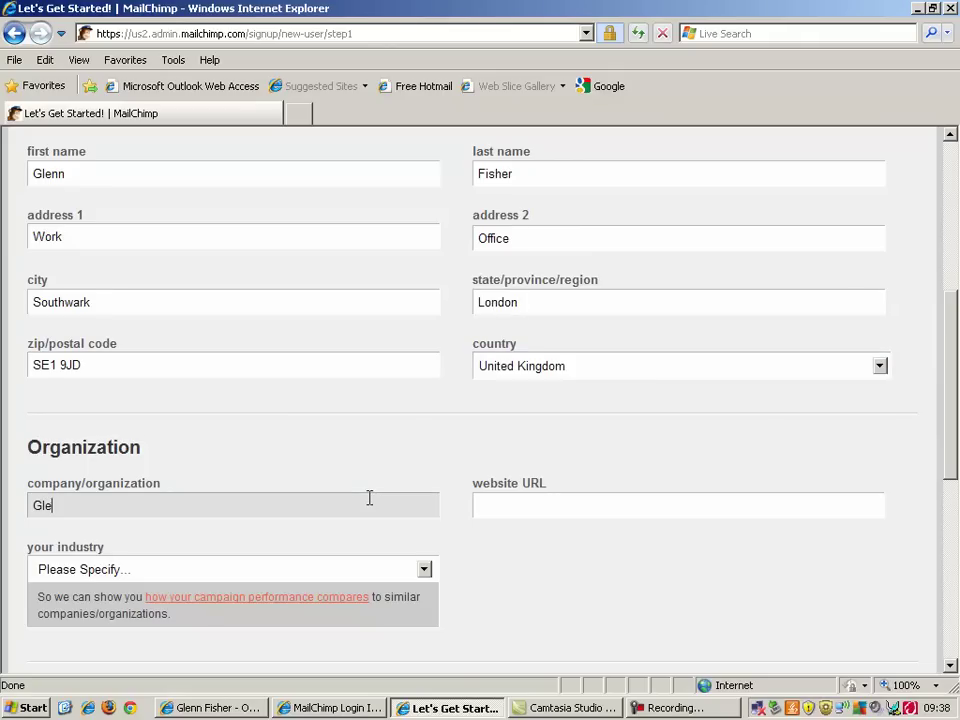
type("nn Is Cool")
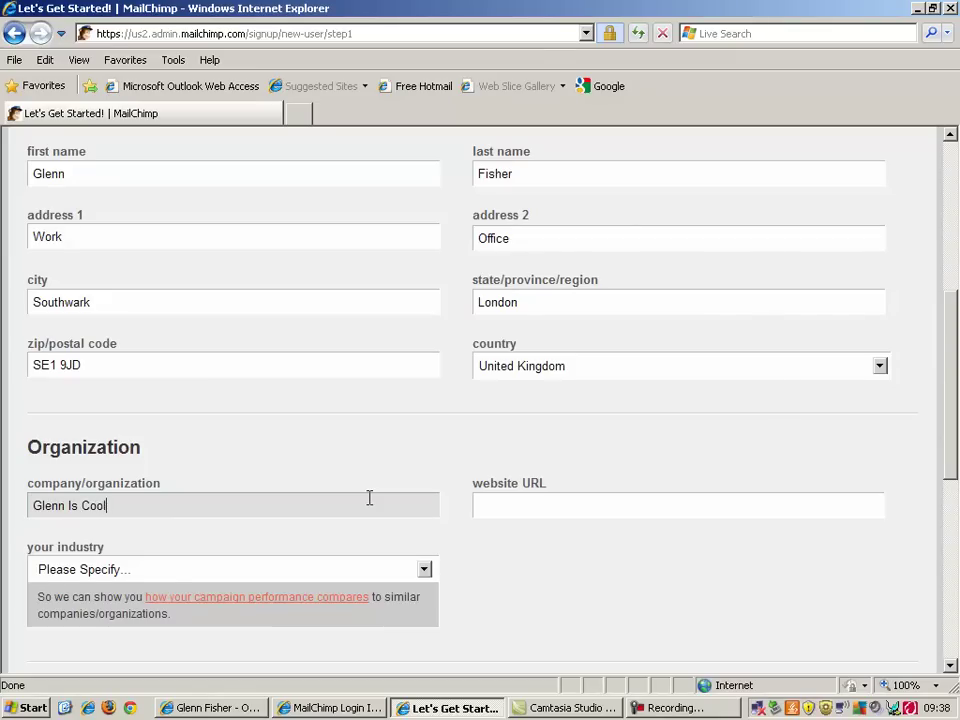
key("Tab")
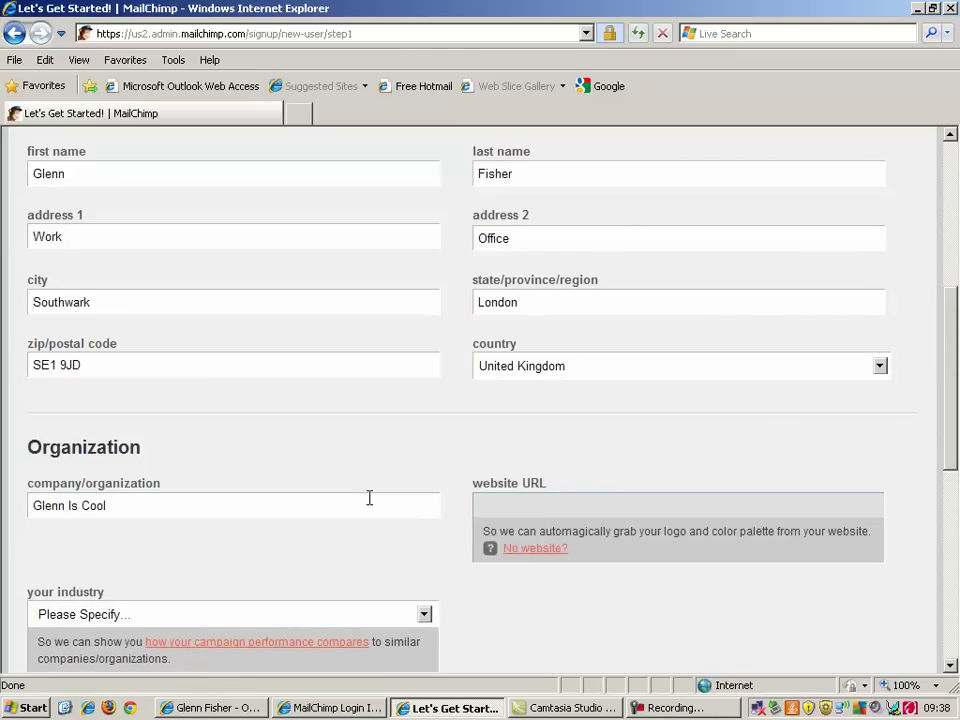
type("www.glenniscool")
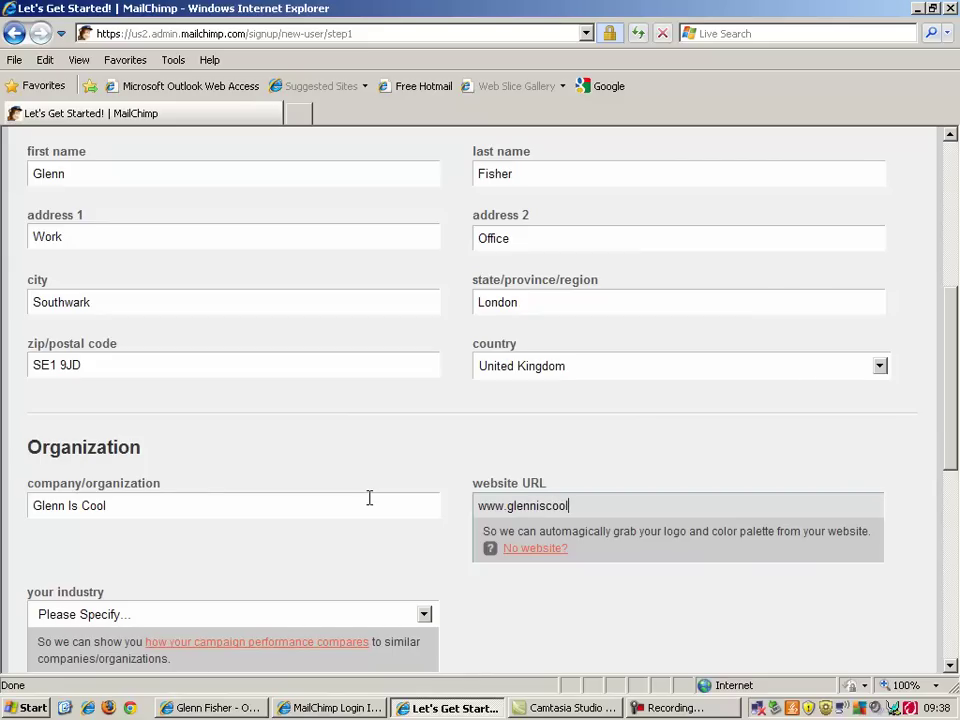
type(".wordpress.com")
Set the organisation's industry to Non-Profit
left_click_drag(952, 480, 951, 544)
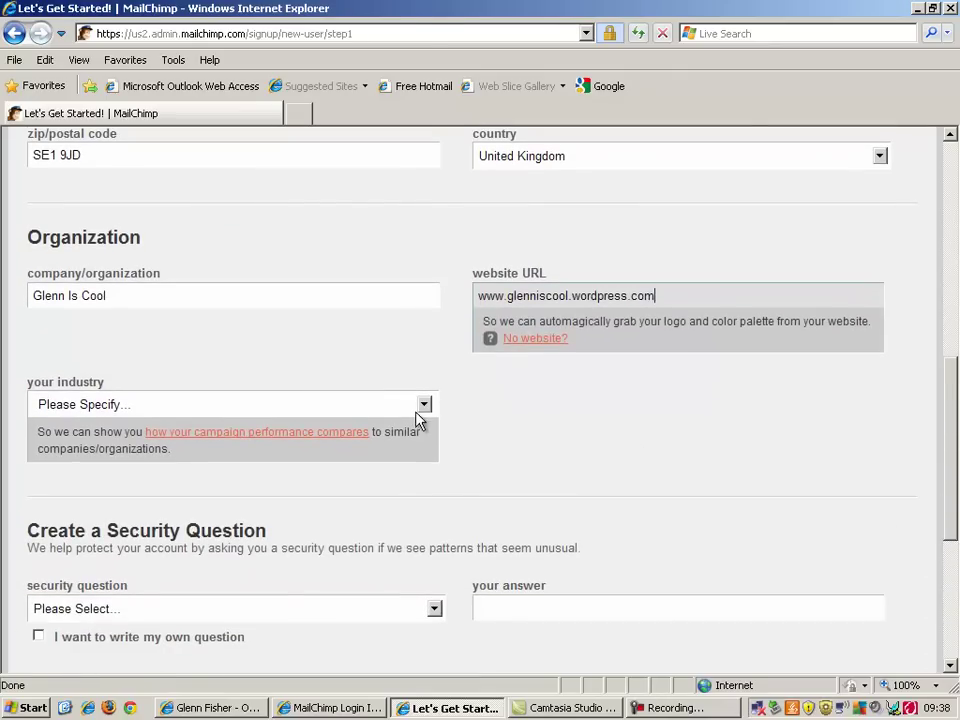
left_click(416, 408)
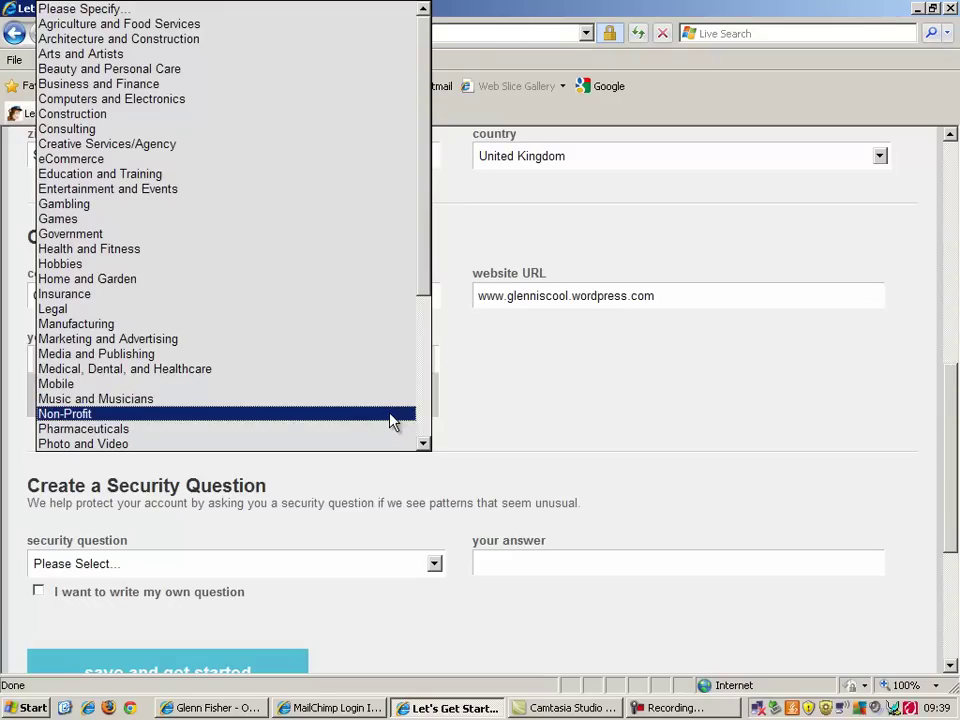
left_click(392, 420)
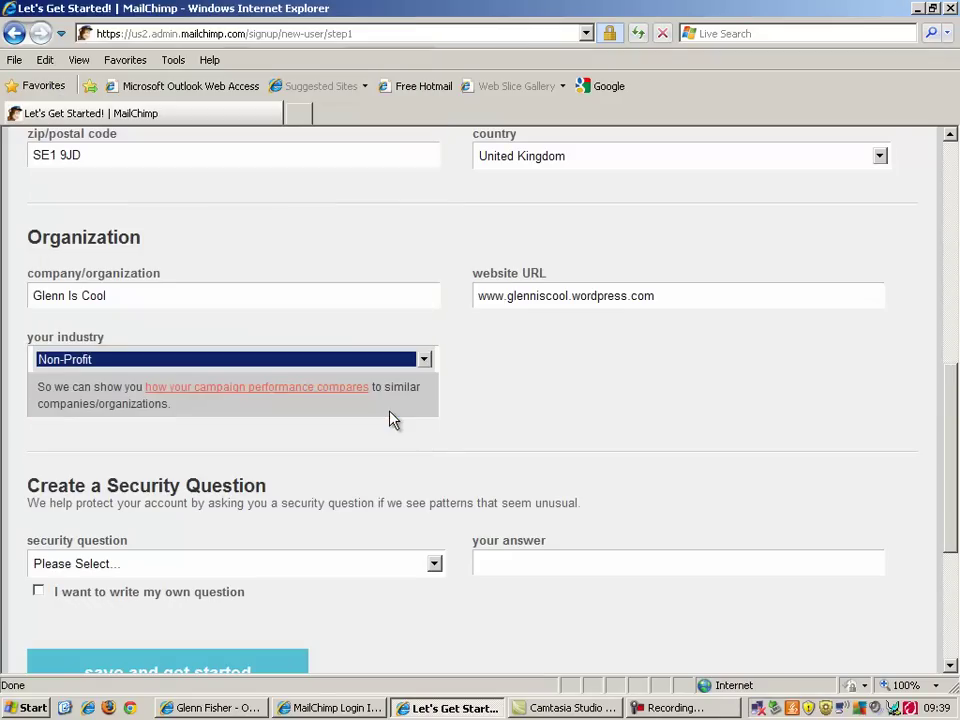
left_click_drag(954, 446, 948, 492)
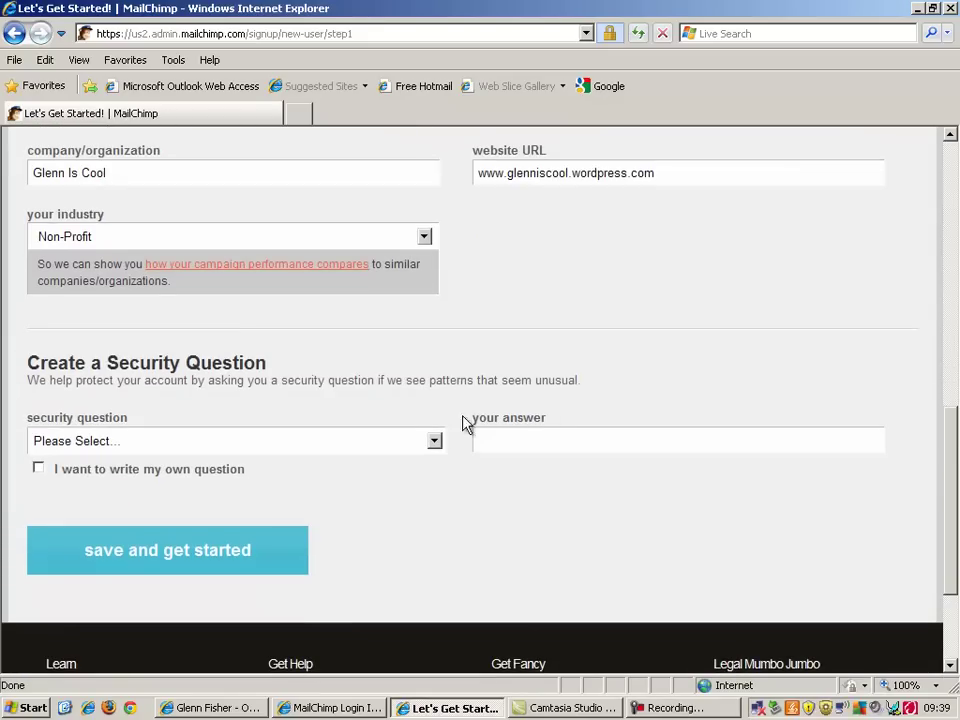
Pick the 'If you could be any animal…' security question, enter an answer, and save the setup
left_click(433, 441)
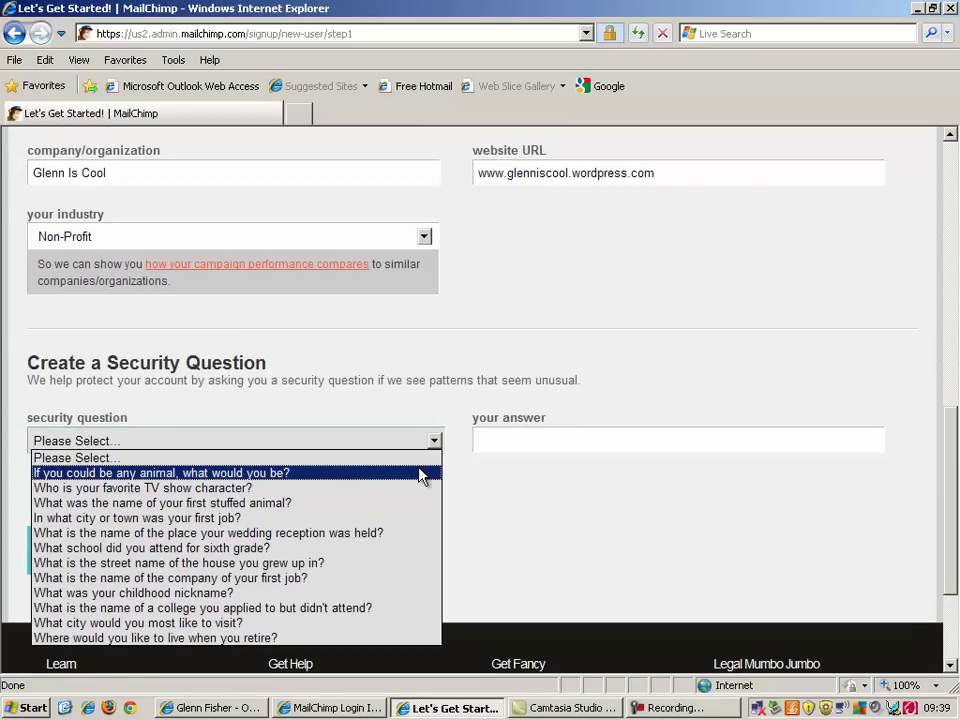
left_click(422, 474)
left_click(531, 436)
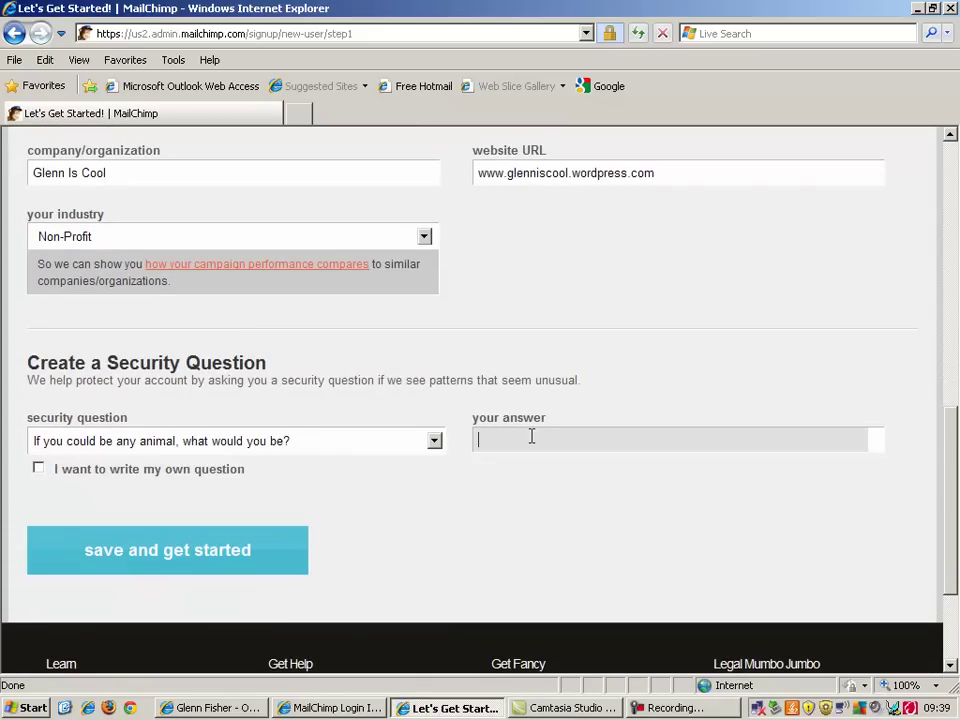
key("BackSpace")
key("BackSpace")
key("BackSpace")
key("BackSpace")
key("BackSpace")
key("BackSpace")
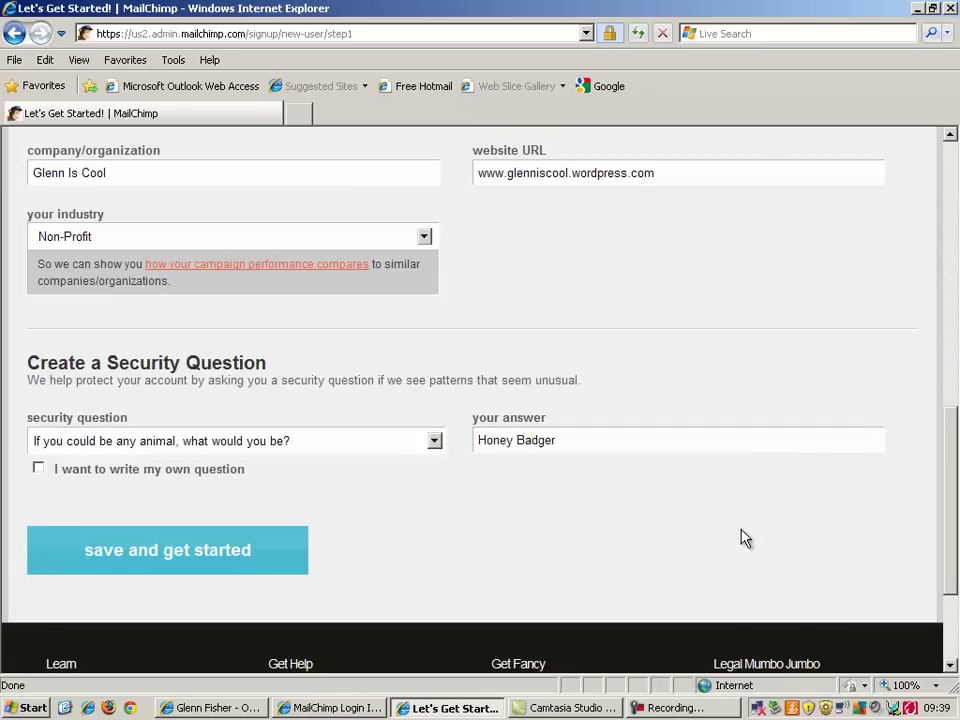
left_click_drag(949, 461, 949, 501)
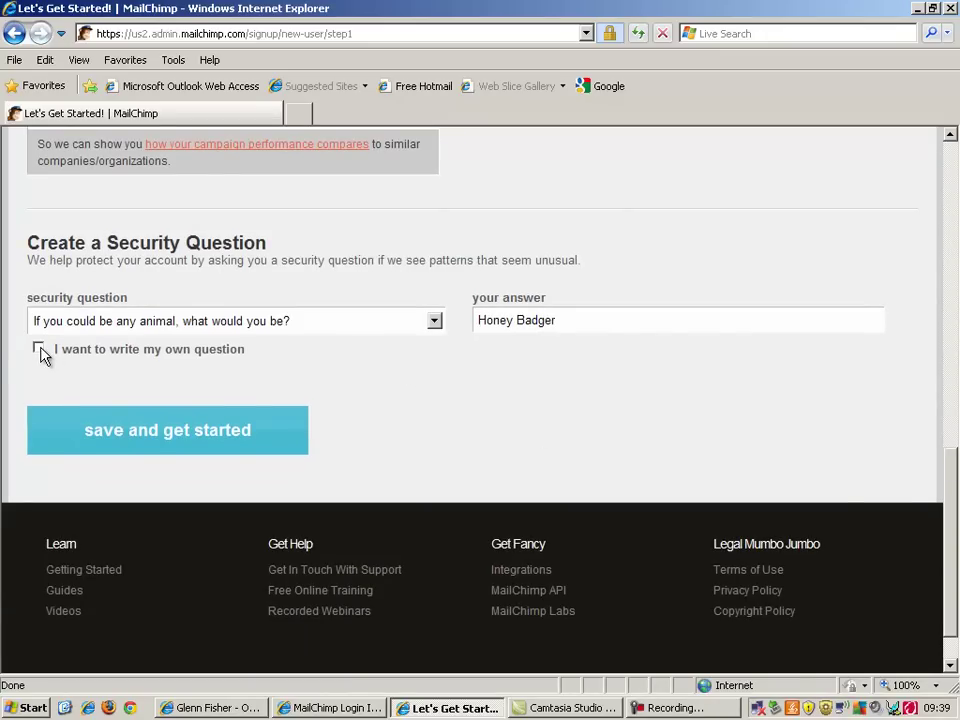
left_click(166, 430)
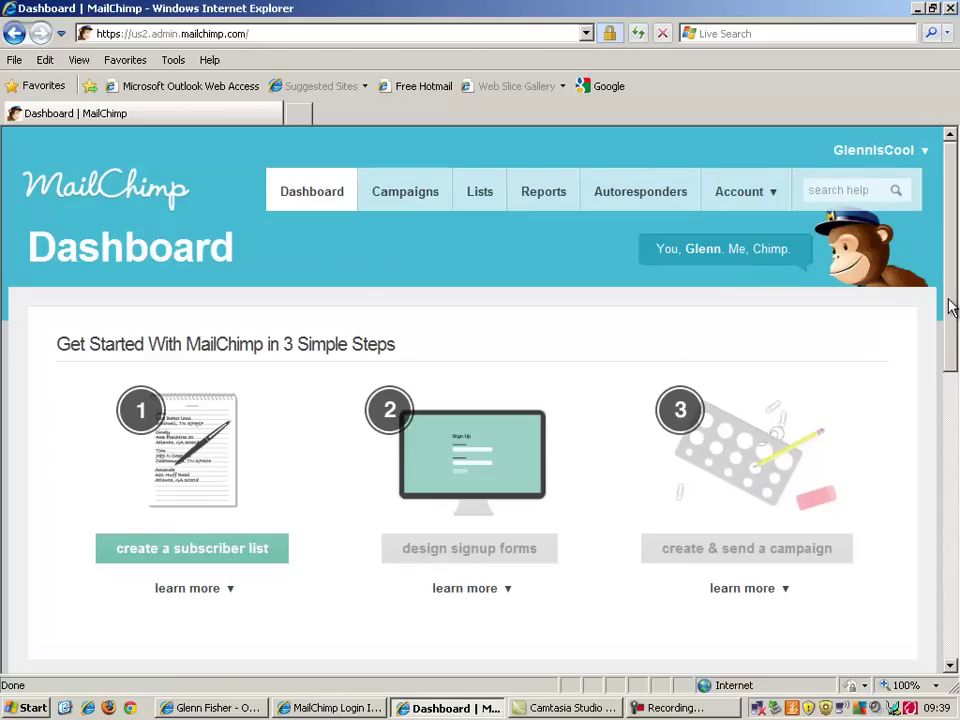
From the Dashboard's step 1 'learn more', start creating a subscriber list
left_click_drag(950, 308, 940, 466)
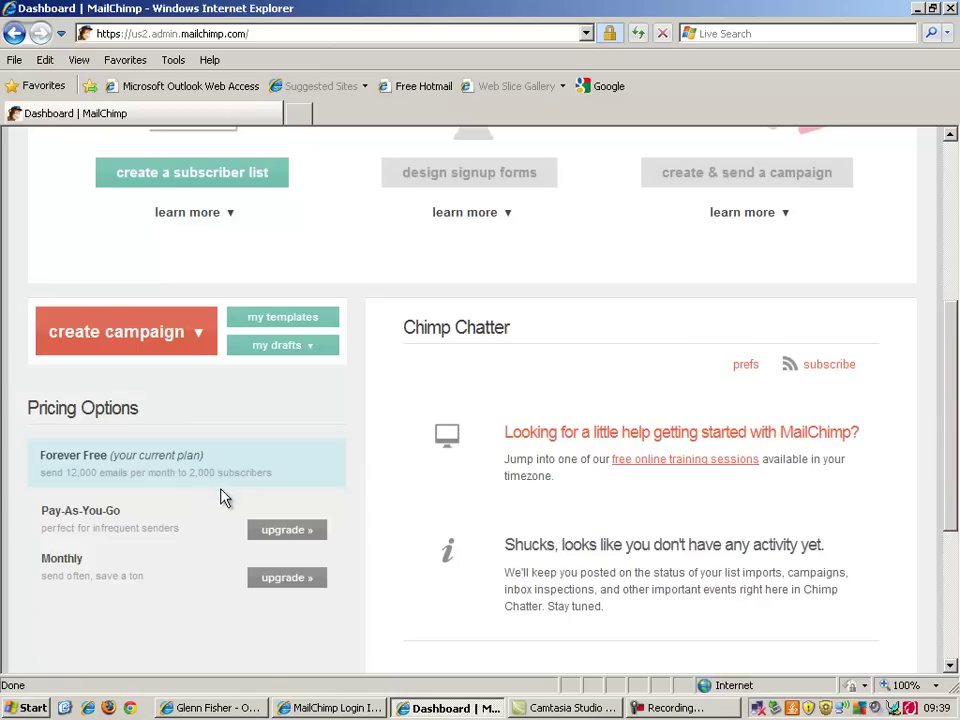
left_click_drag(955, 457, 957, 397)
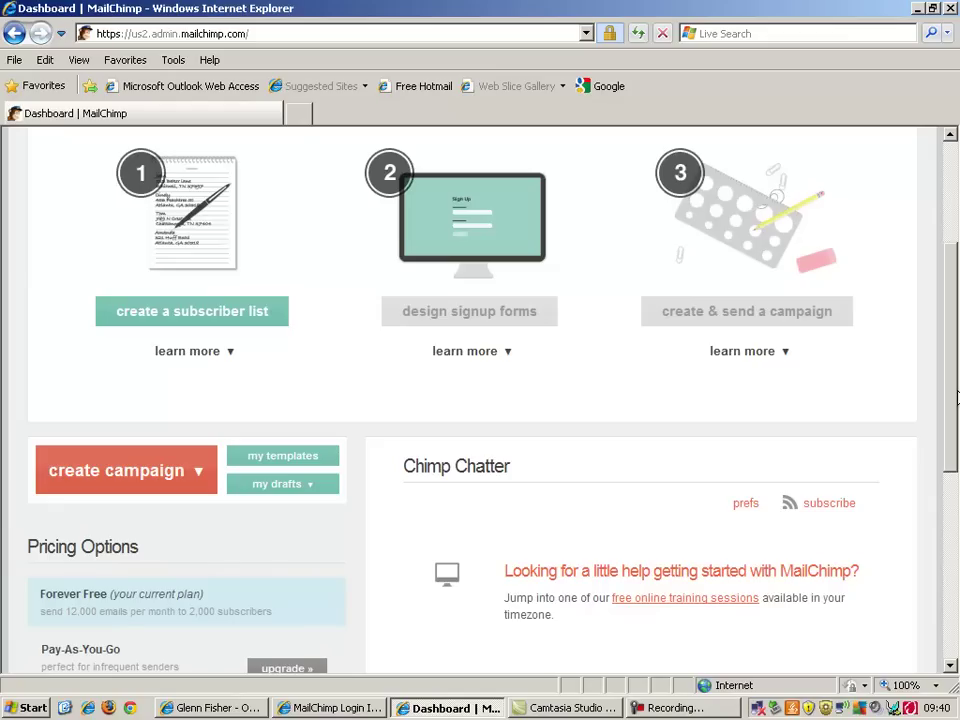
left_click_drag(949, 396, 957, 337)
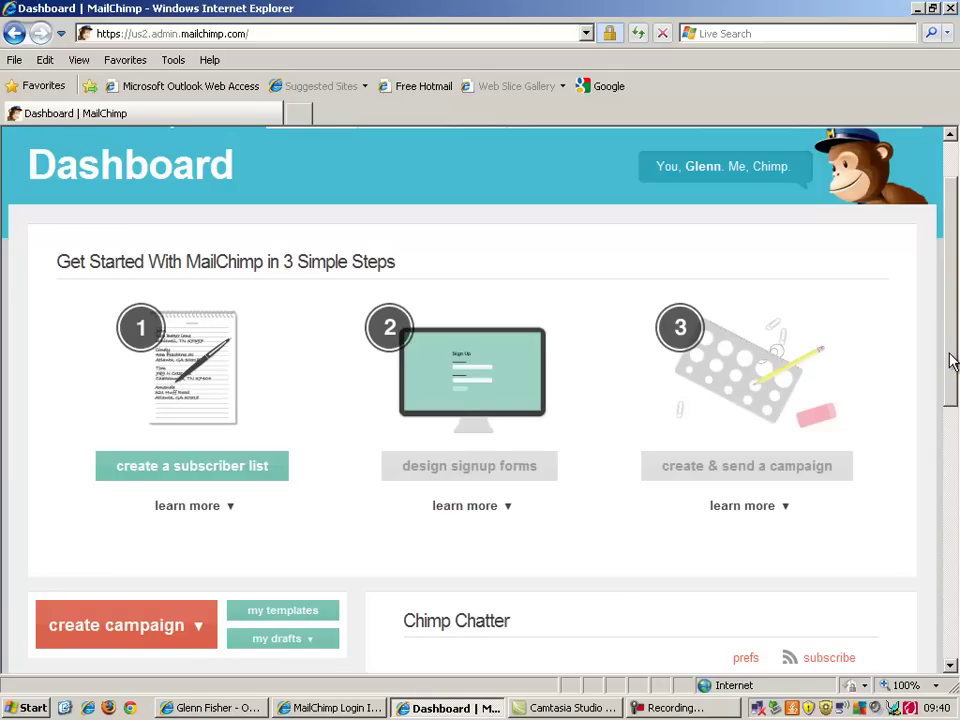
left_click(226, 505)
mouse_move(645, 504)
left_click(192, 471)
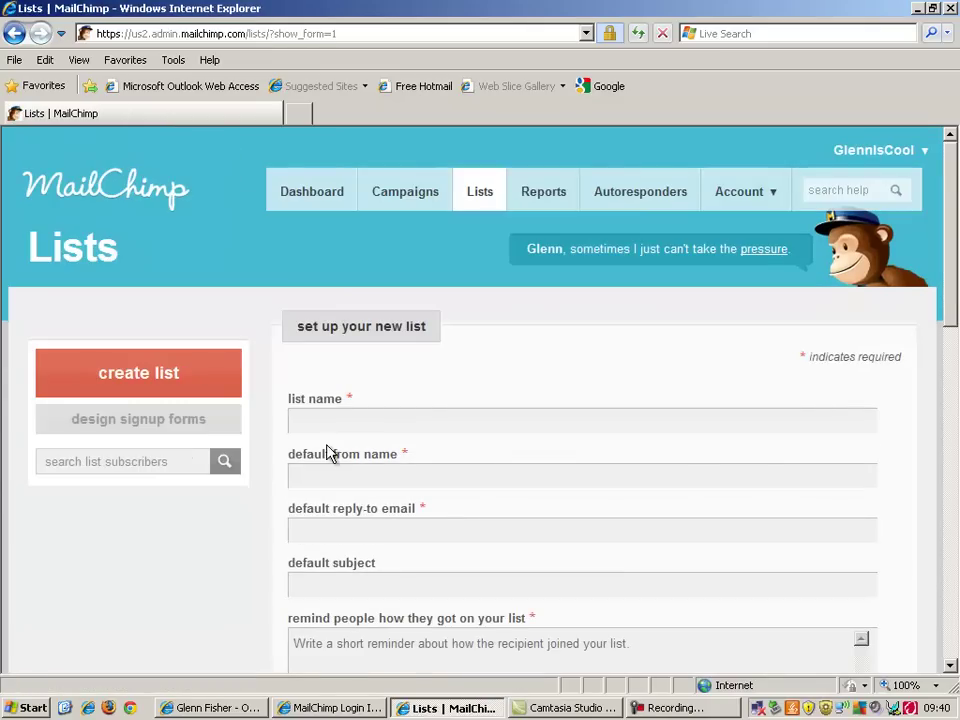
Name the list 'Glenn Is Cool List' and enter the default from name and reply-to e-mail
left_click(338, 421)
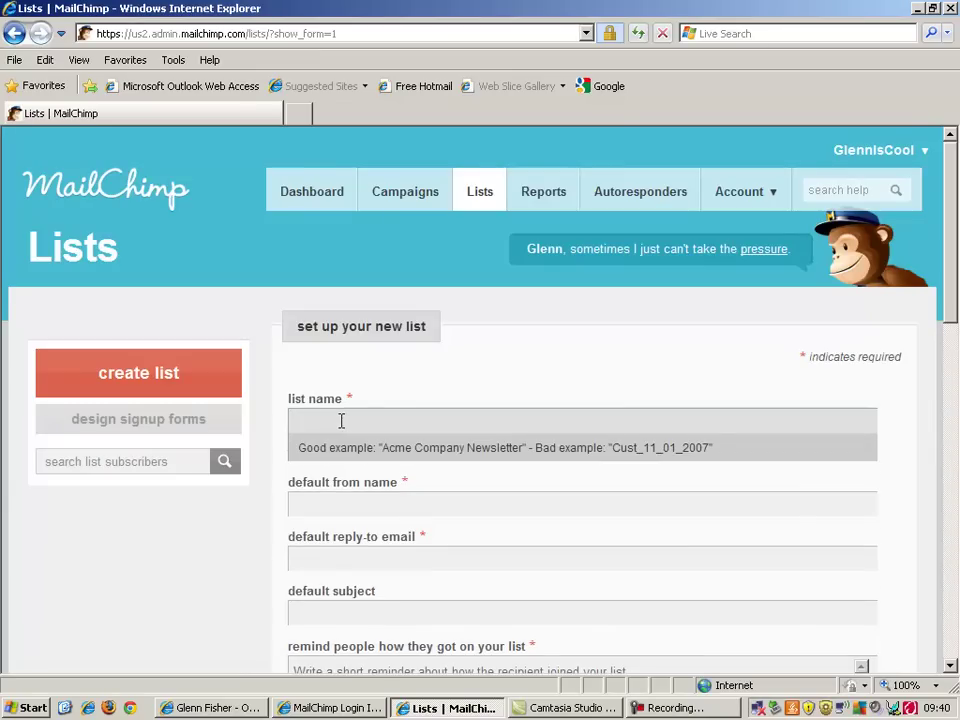
type("Glenn")
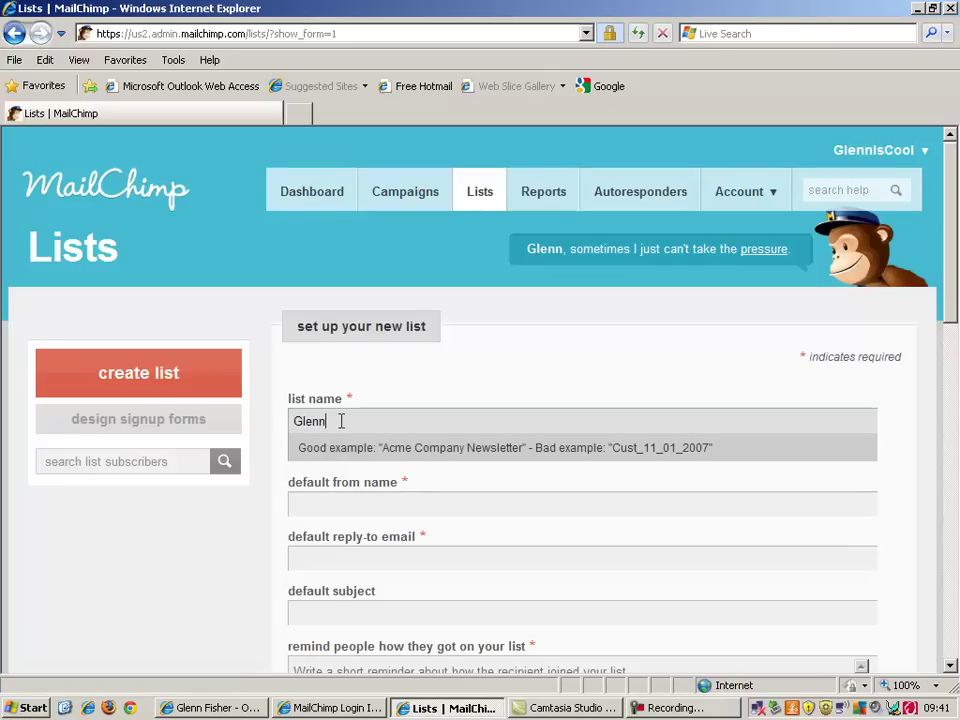
type(" Is Cool List")
key("Tab")
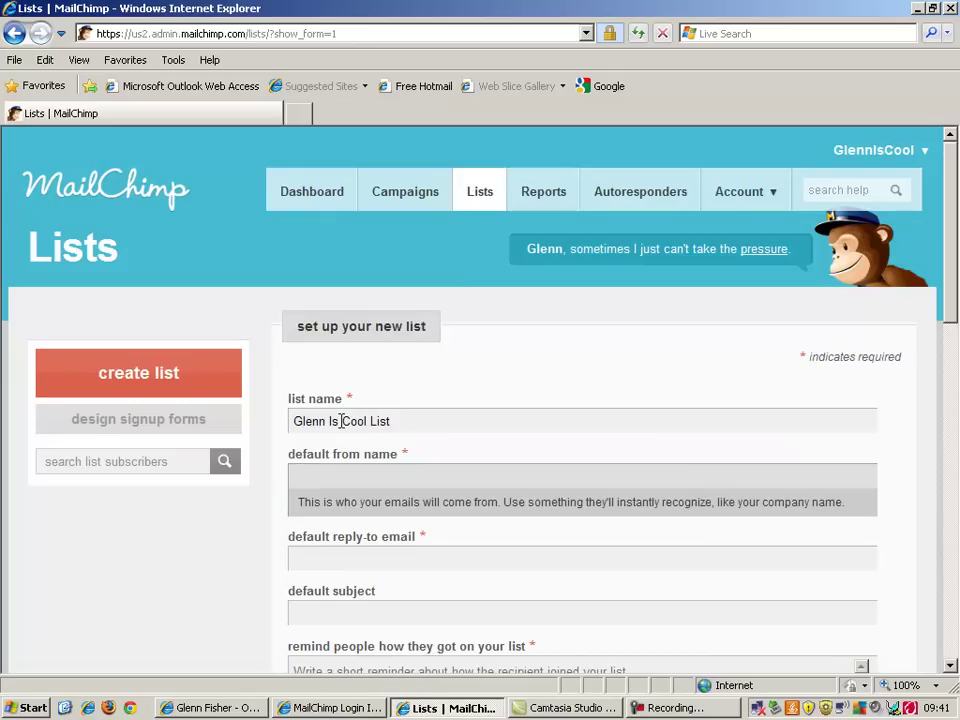
type("Glenn")
key("Tab")
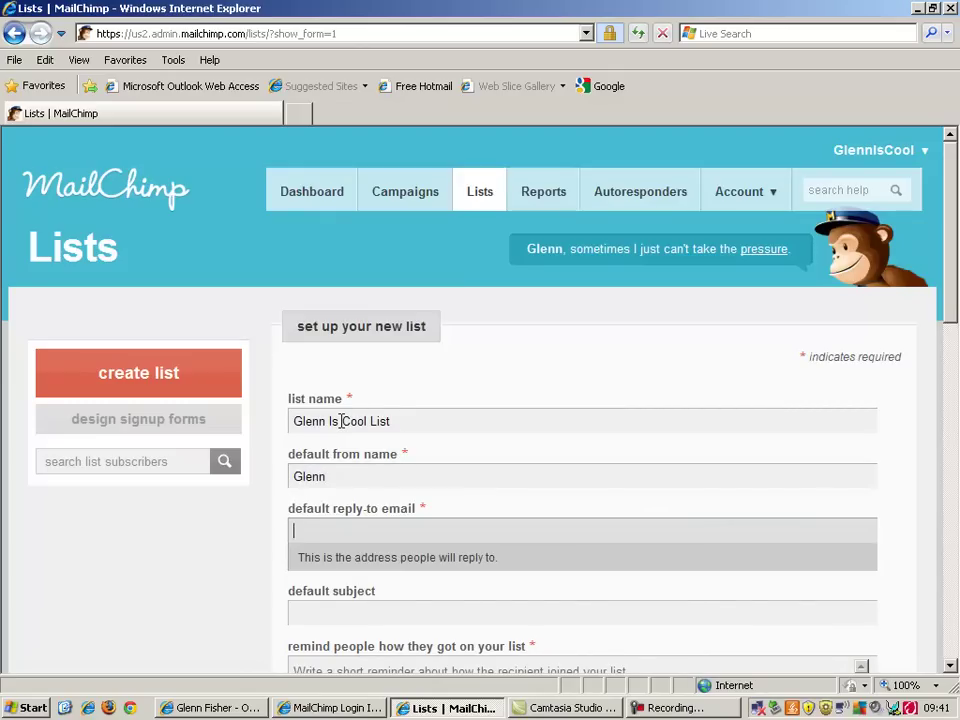
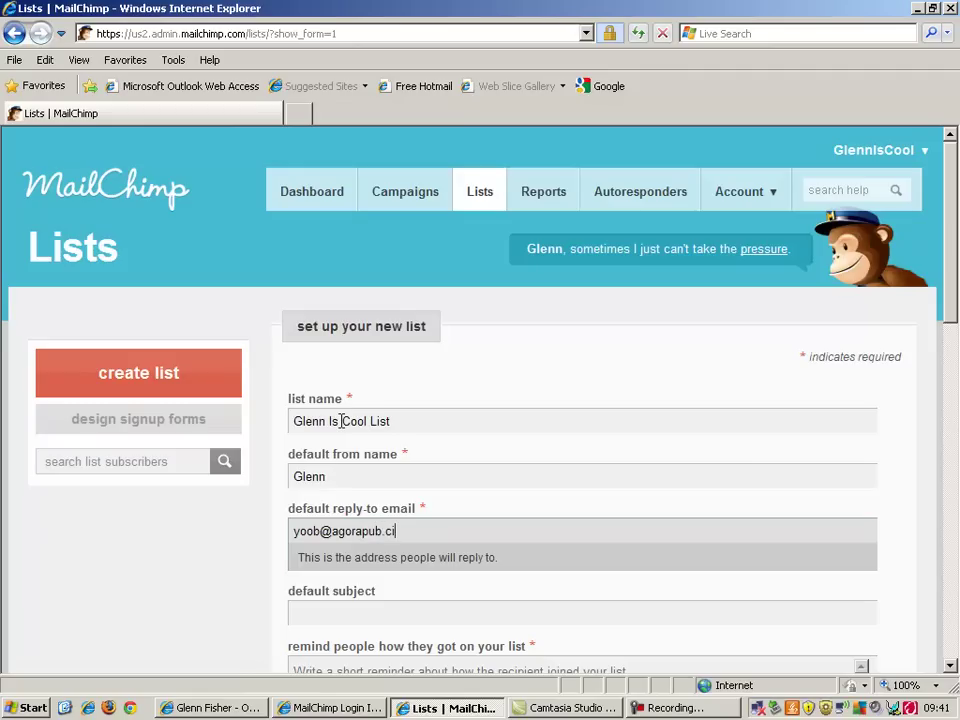
Enter a greeting from the sender as the list's default subject line
scroll(953, 330, "down", 2)
scroll(953, 330, "down", 1)
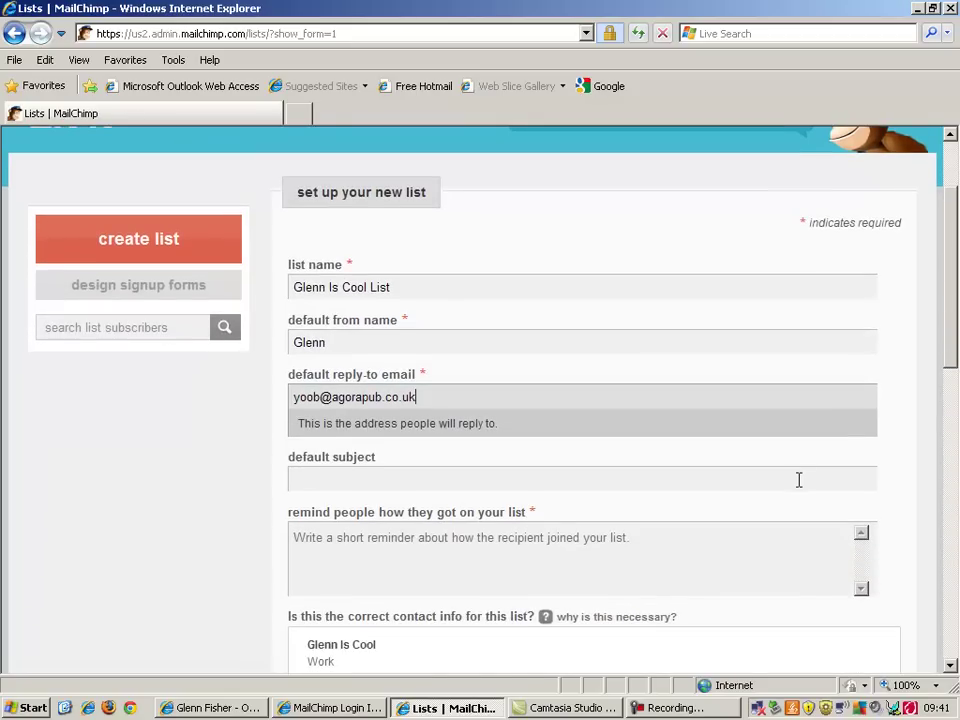
left_click(797, 480)
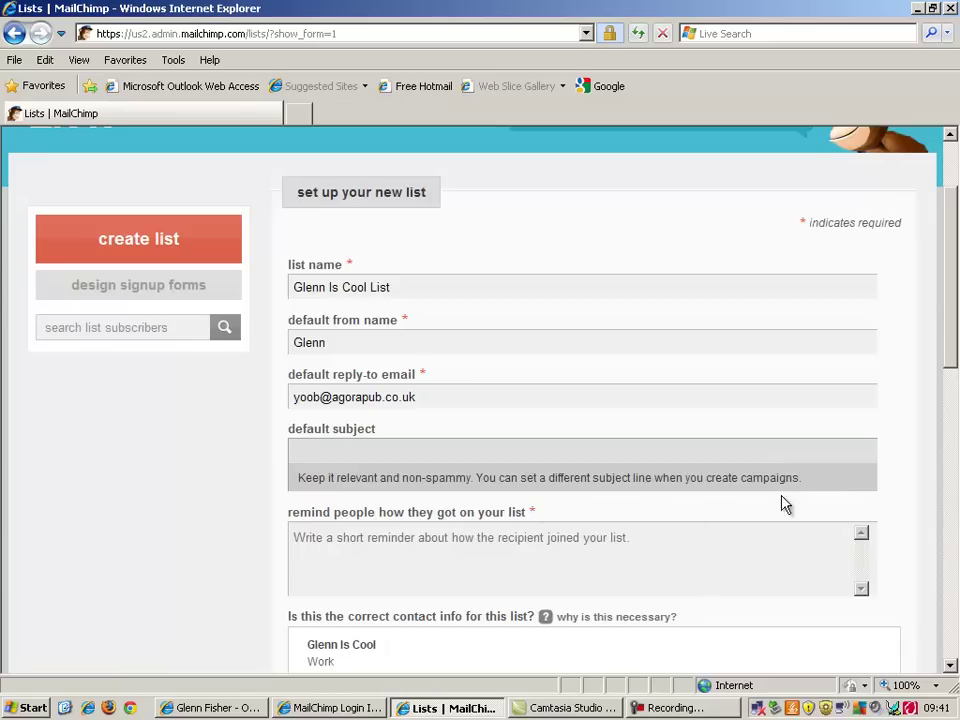
left_click_drag(955, 350, 955, 365)
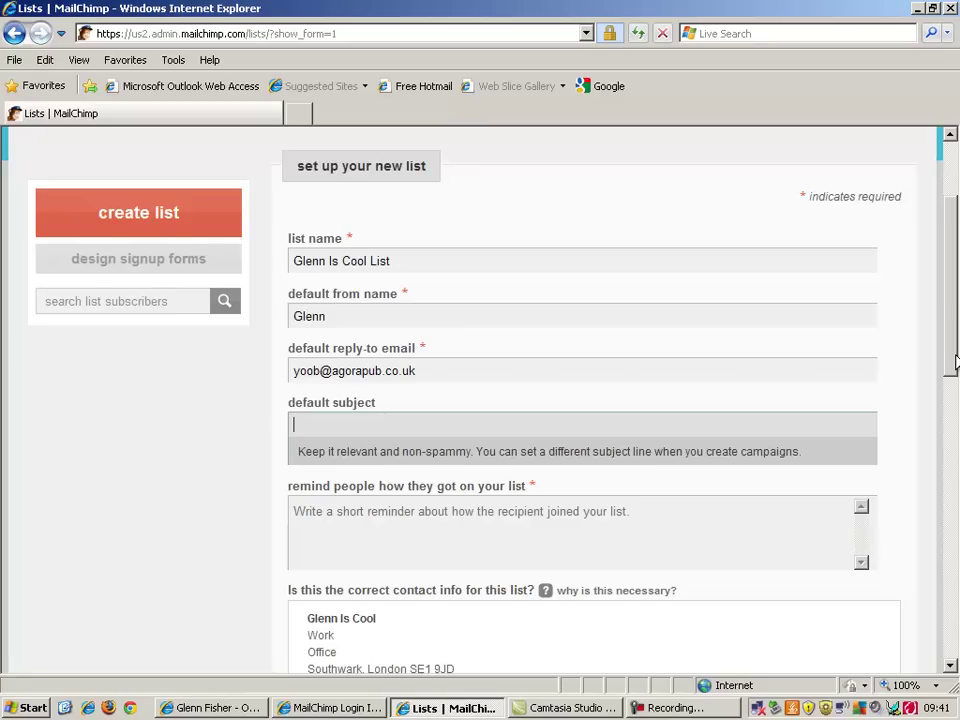
left_click_drag(955, 362, 955, 380)
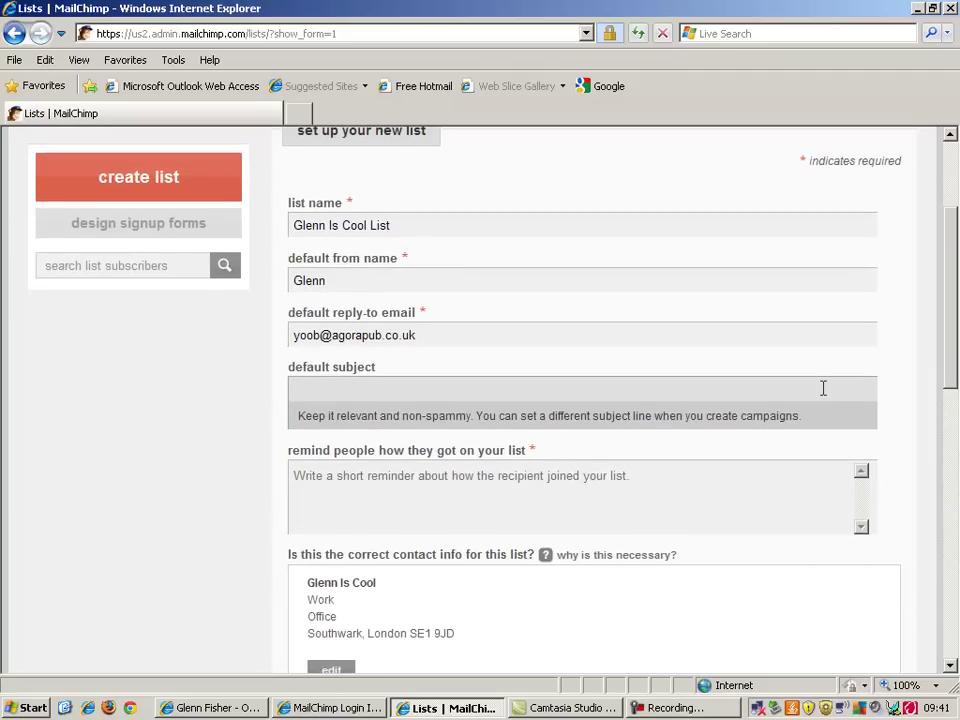
type("Hi From Glenn")
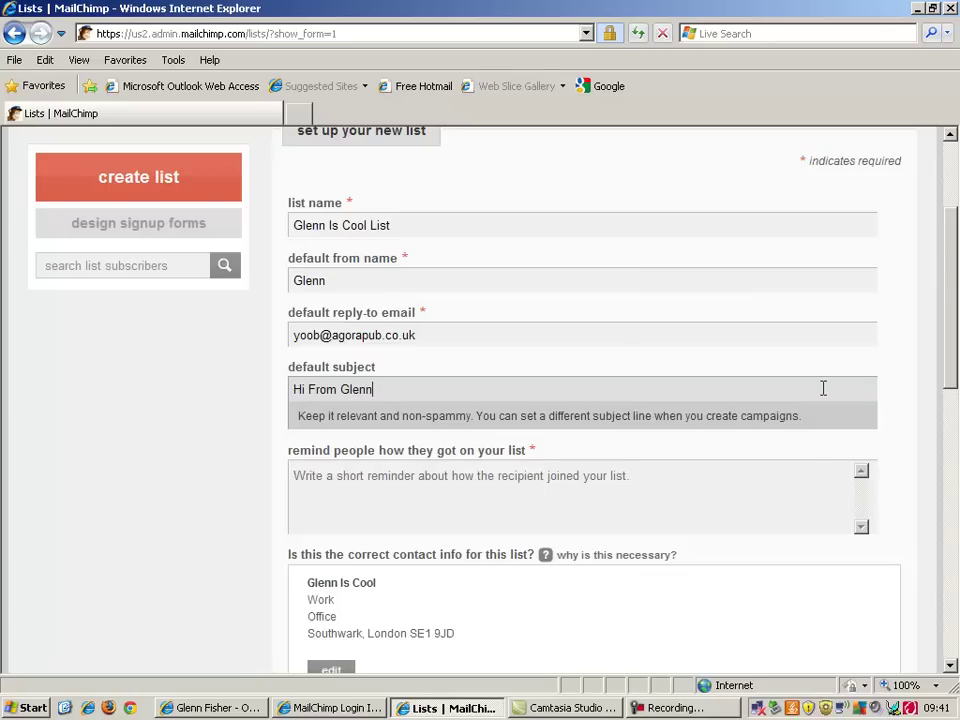
Replace the placeholder reminder with 'You showed an interest in receiving this email because…' text about setting up an online business
left_click(751, 482)
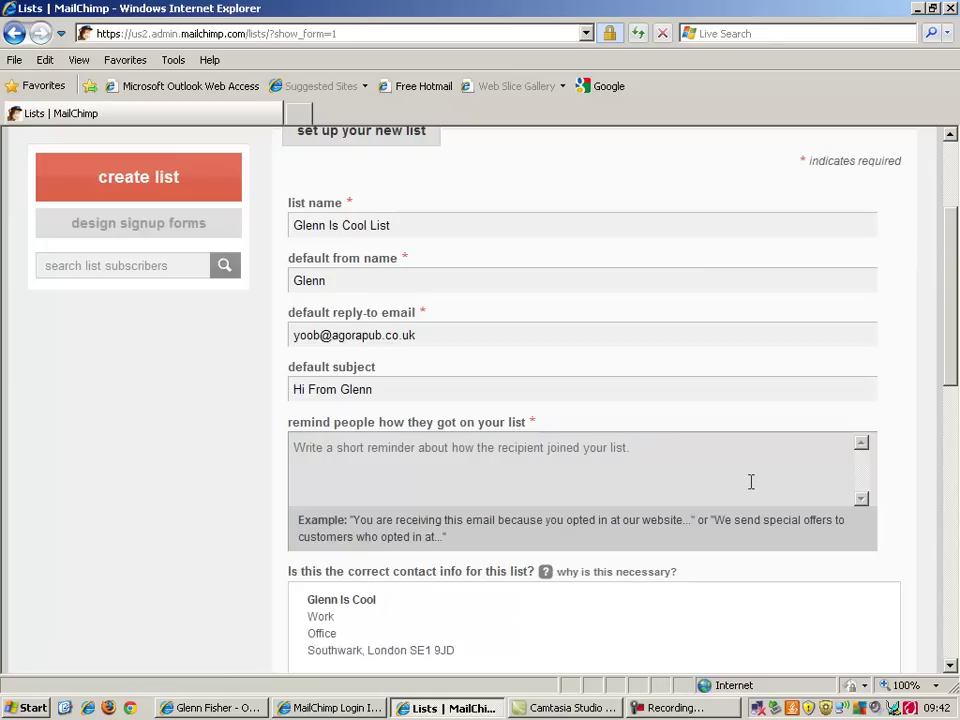
triple_click(621, 460)
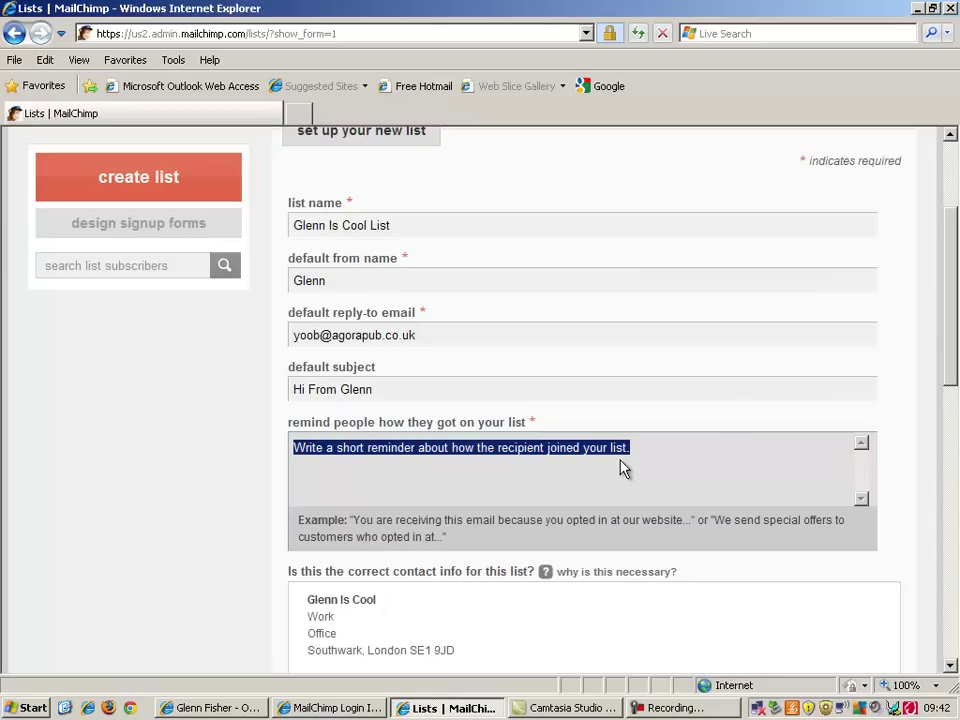
type("You ")
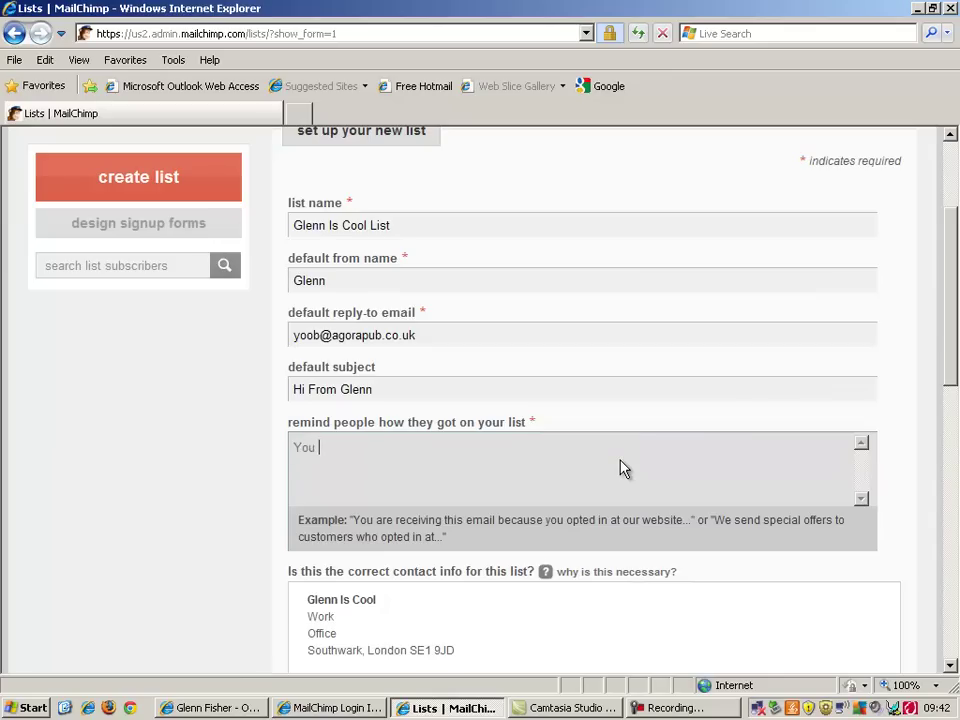
type("showed an interest in re")
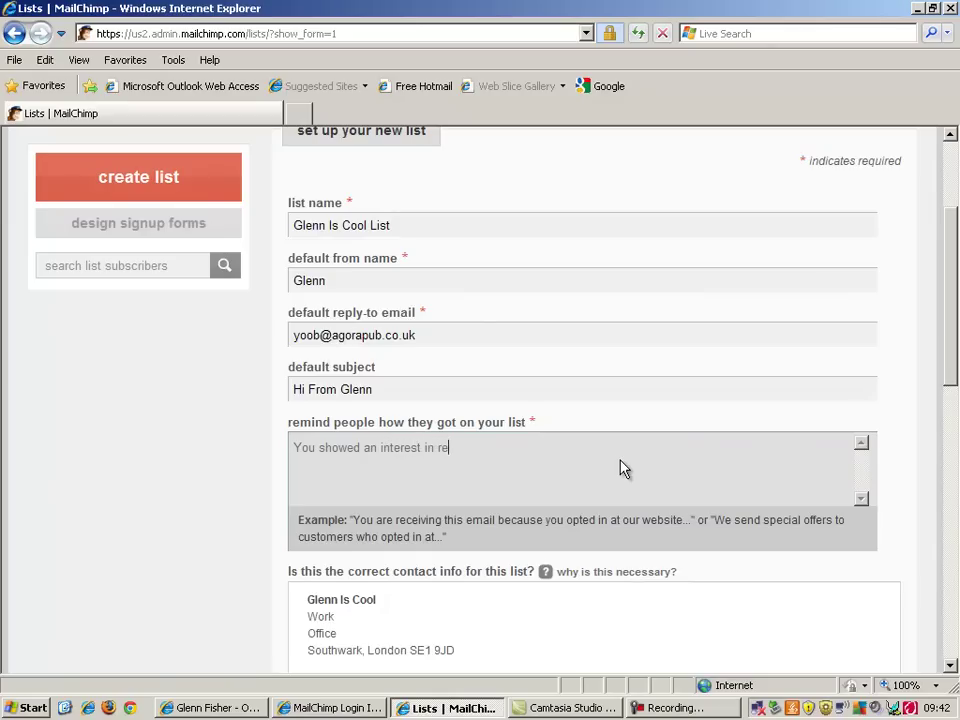
type("ceiving this email because y")
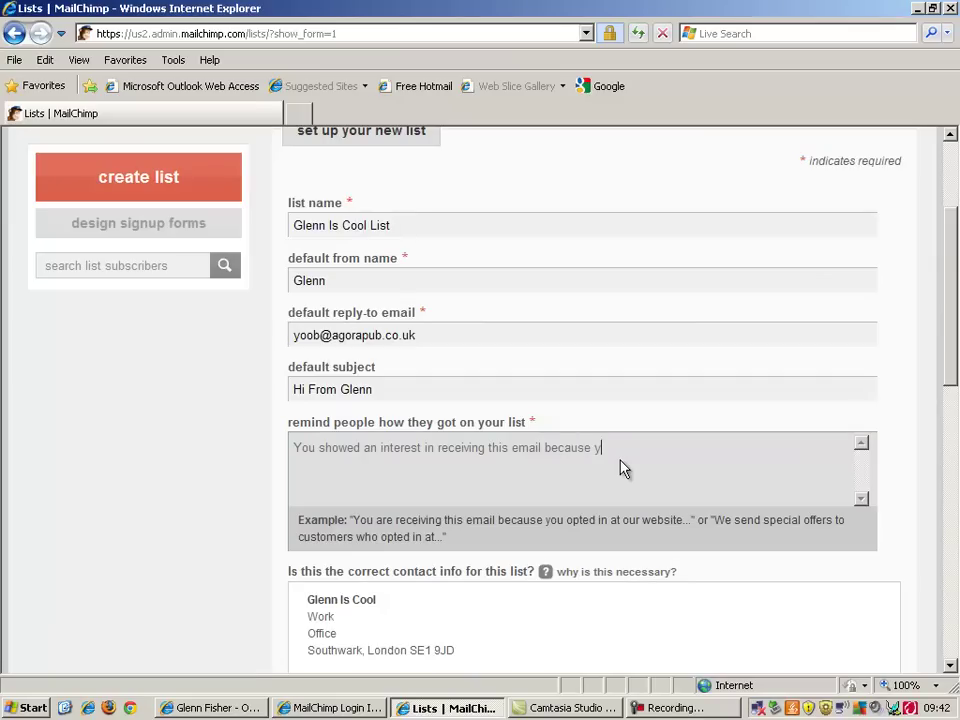
type("ou would like to set up your own on")
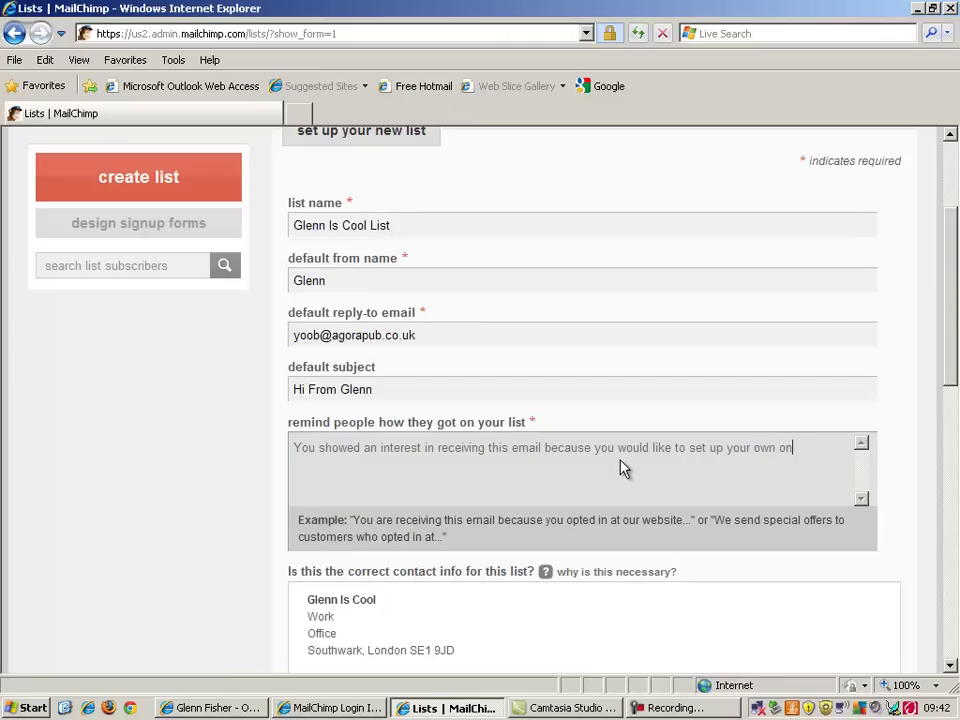
type("line business.")
left_click_drag(939, 355, 936, 422)
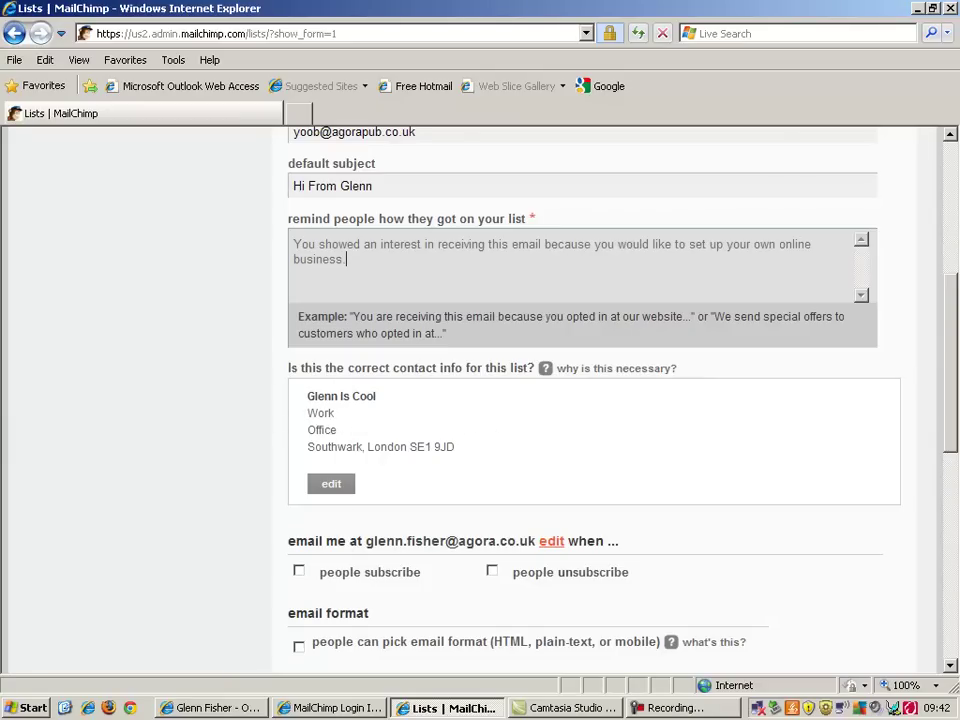
Turn on e-mail notifications for subscribes and unsubscribes, then save the new list
scroll(953, 450, "down", 3)
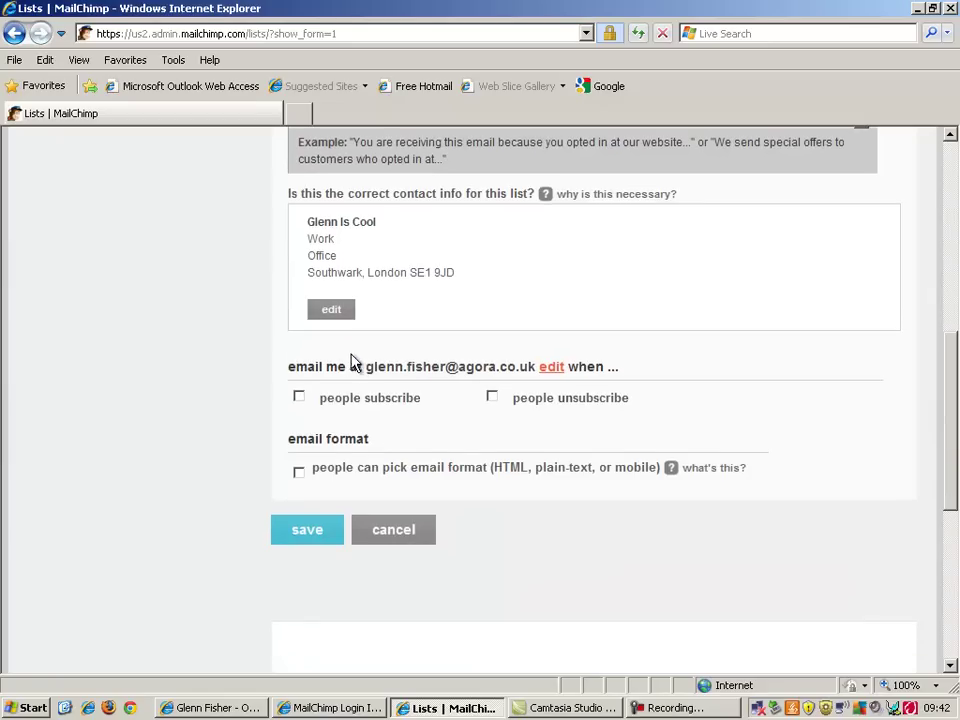
scroll(953, 410, "down", 1)
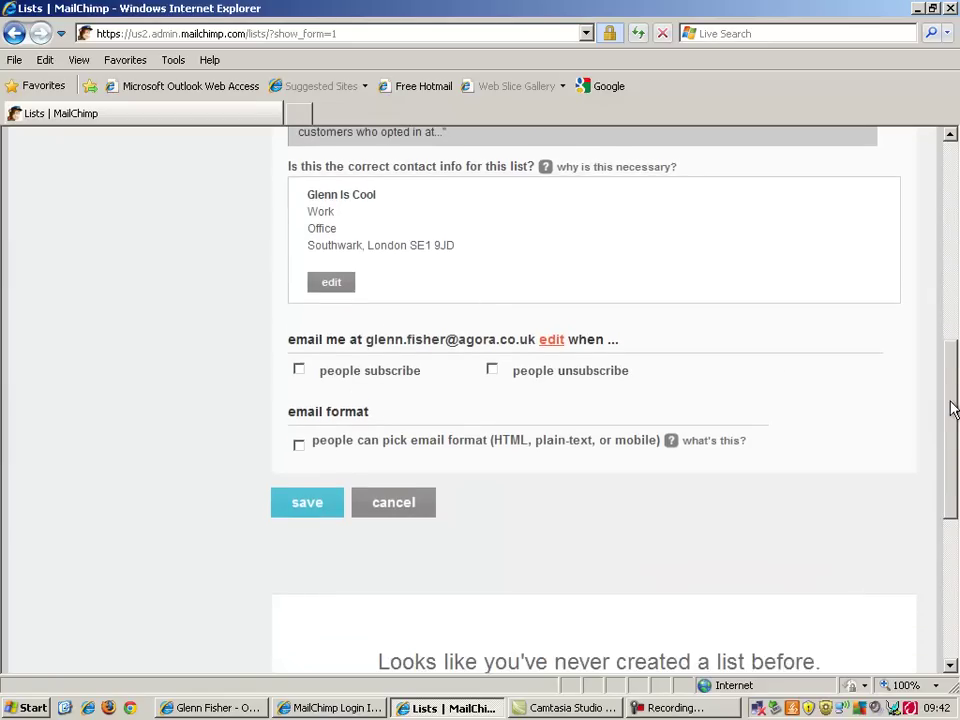
scroll(300, 364, "down", 1)
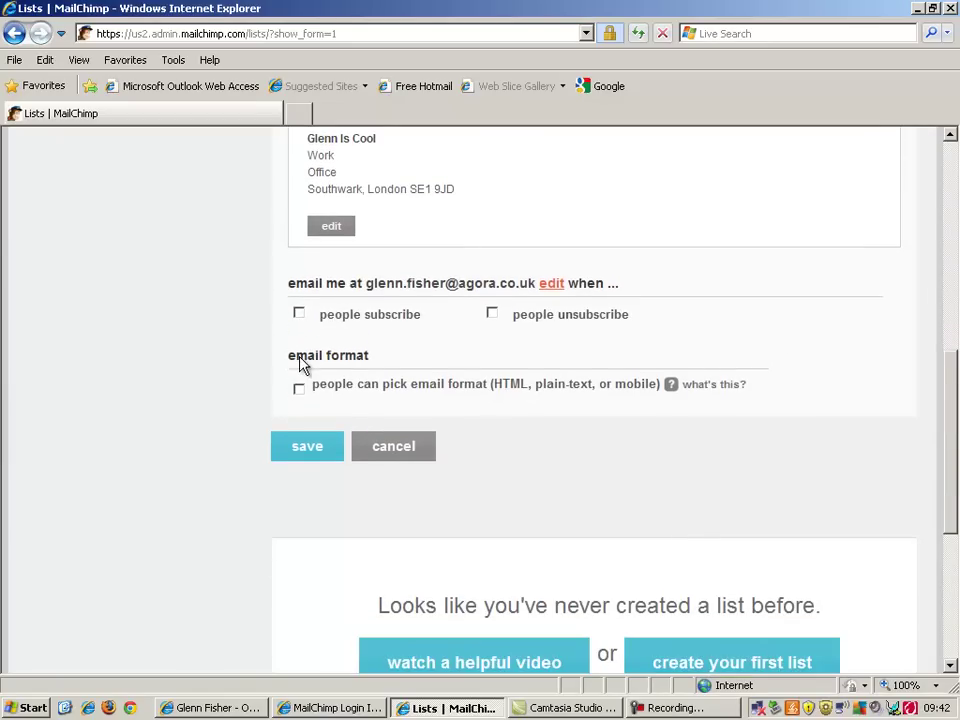
left_click(299, 314)
left_click(492, 314)
scroll(953, 406, "down", 1)
left_click_drag(953, 406, 953, 458)
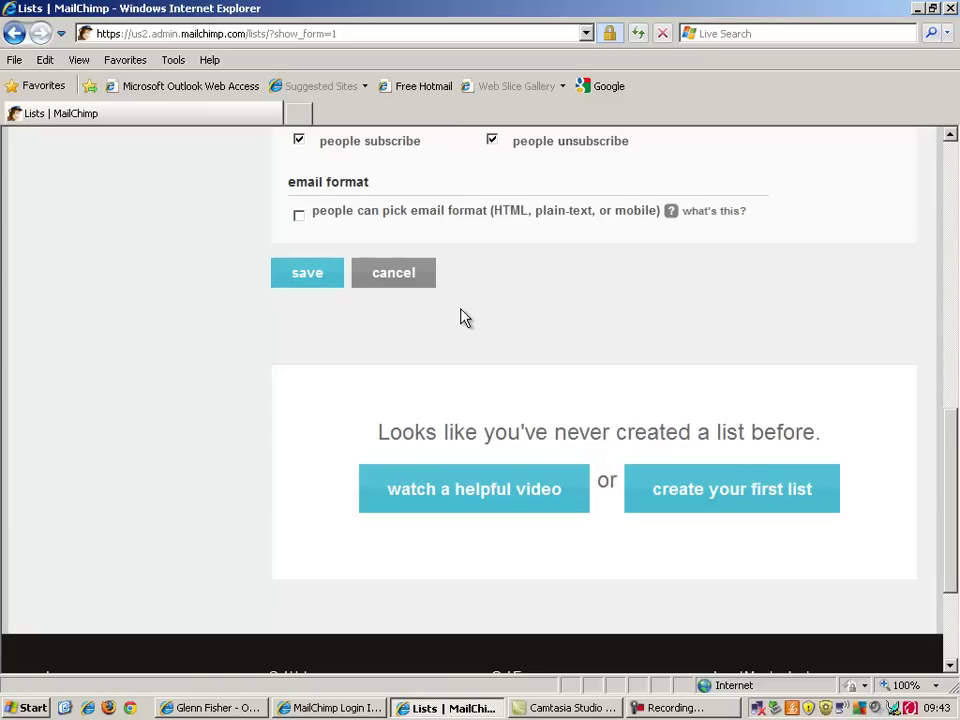
left_click(305, 285)
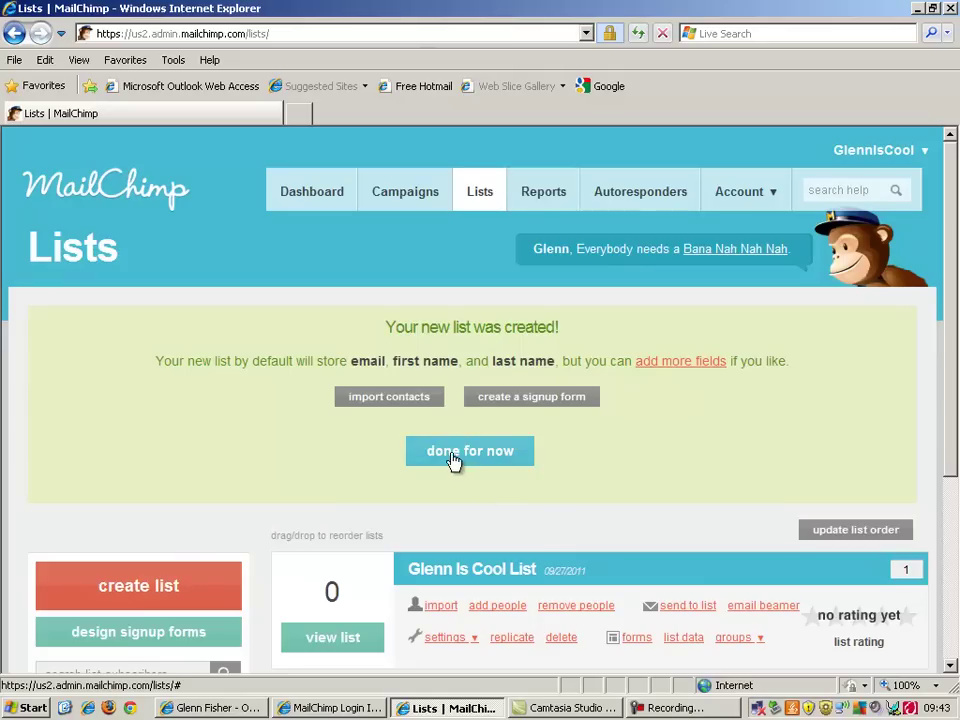
Start a contact import for the list and scroll to the Upload from File and Copy/Paste from Excel options
left_click(412, 398)
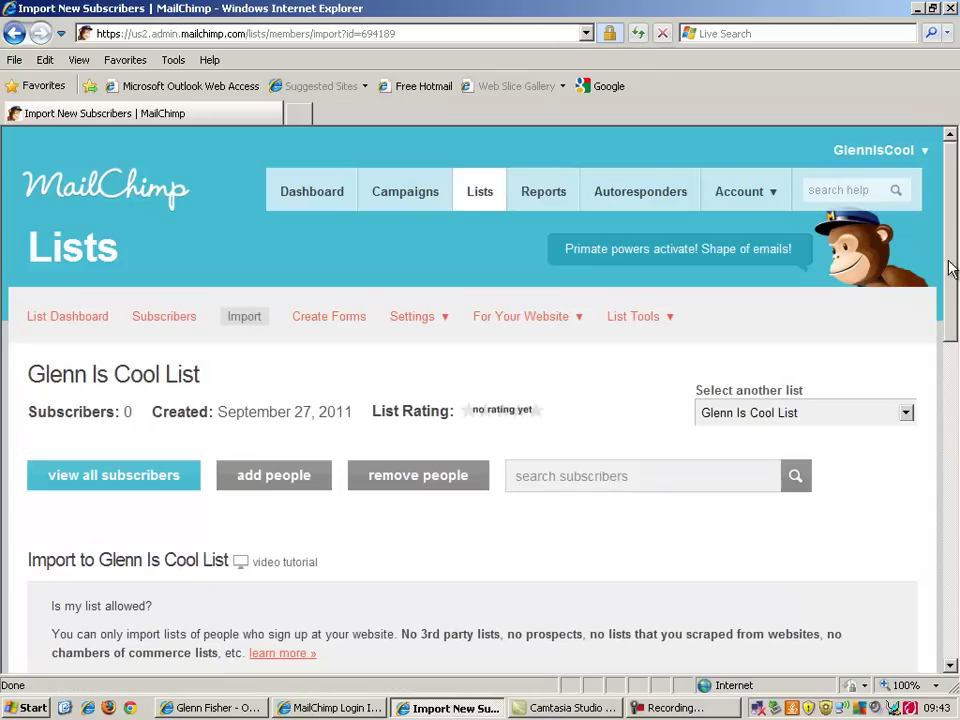
left_click_drag(944, 276, 956, 310)
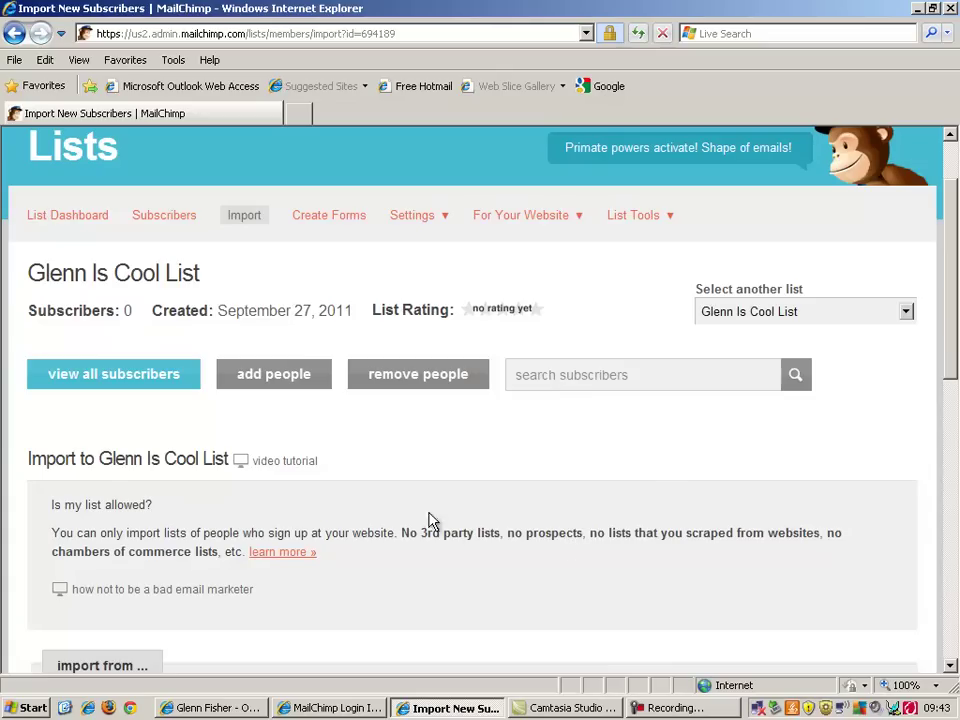
left_click_drag(951, 317, 953, 358)
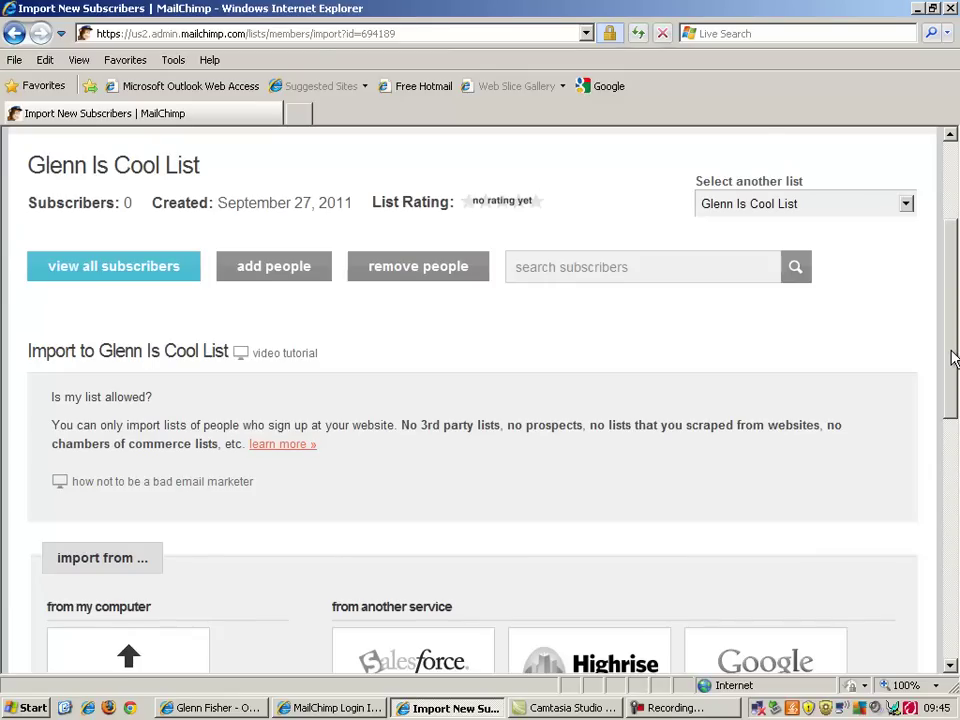
left_click_drag(953, 358, 953, 489)
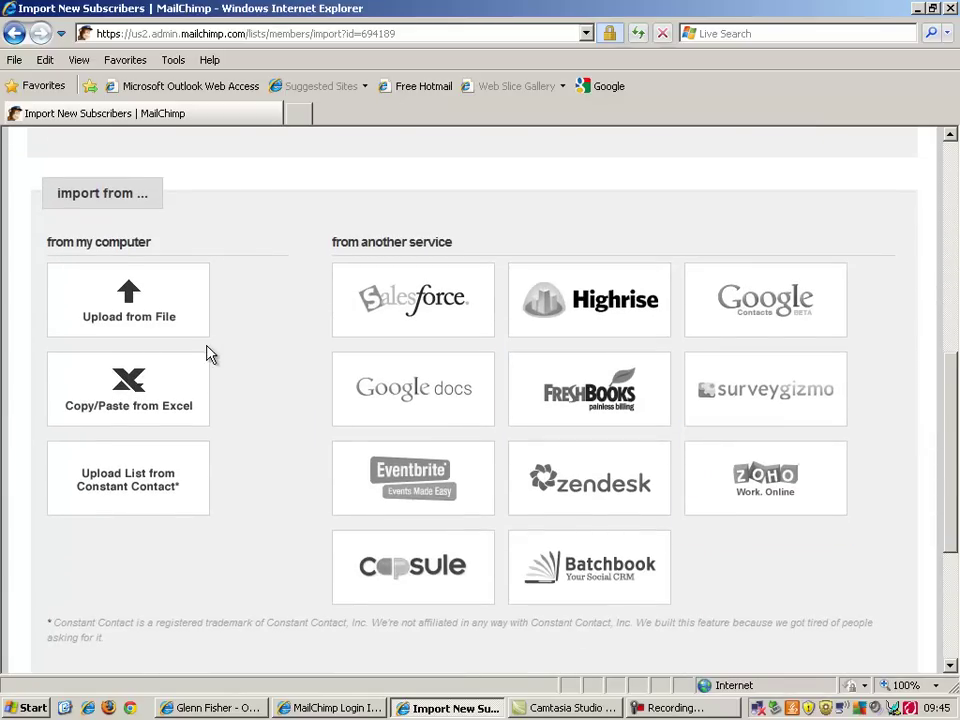
Switch among the taskbar windows and close the MailChimp Login Information message window
mouse_move(148, 382)
mouse_move(186, 311)
left_click(256, 711)
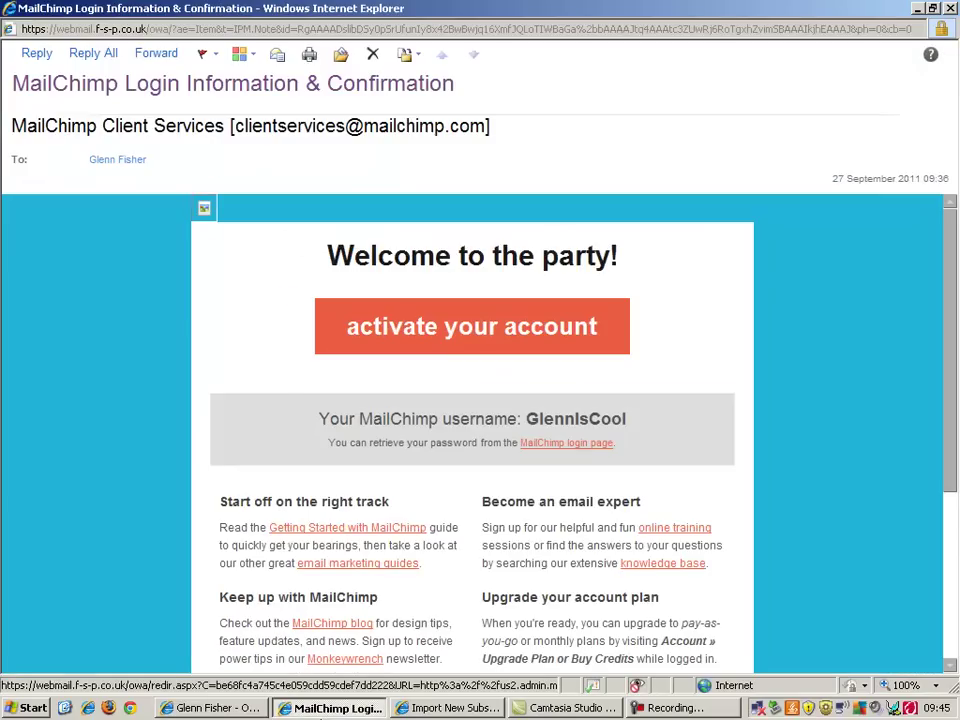
left_click(330, 708)
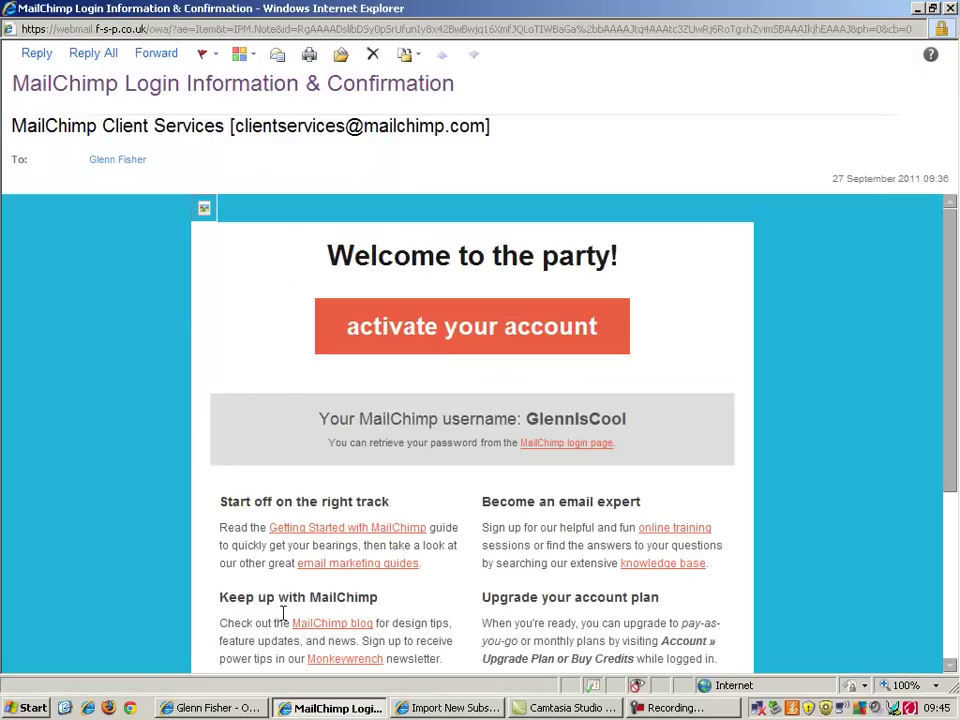
left_click(432, 712)
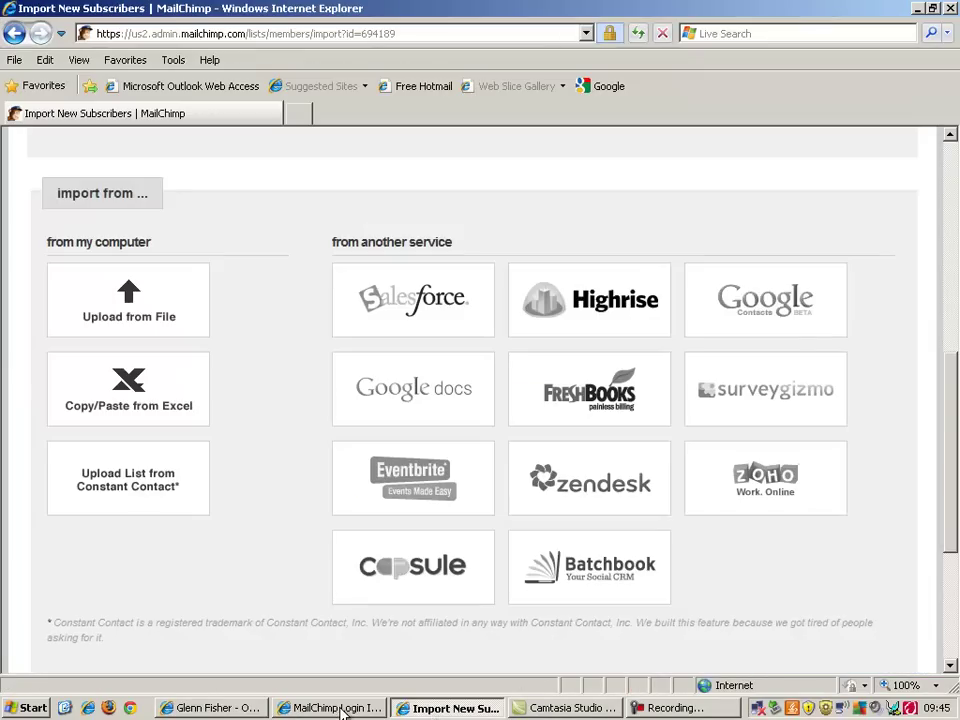
left_click(290, 708)
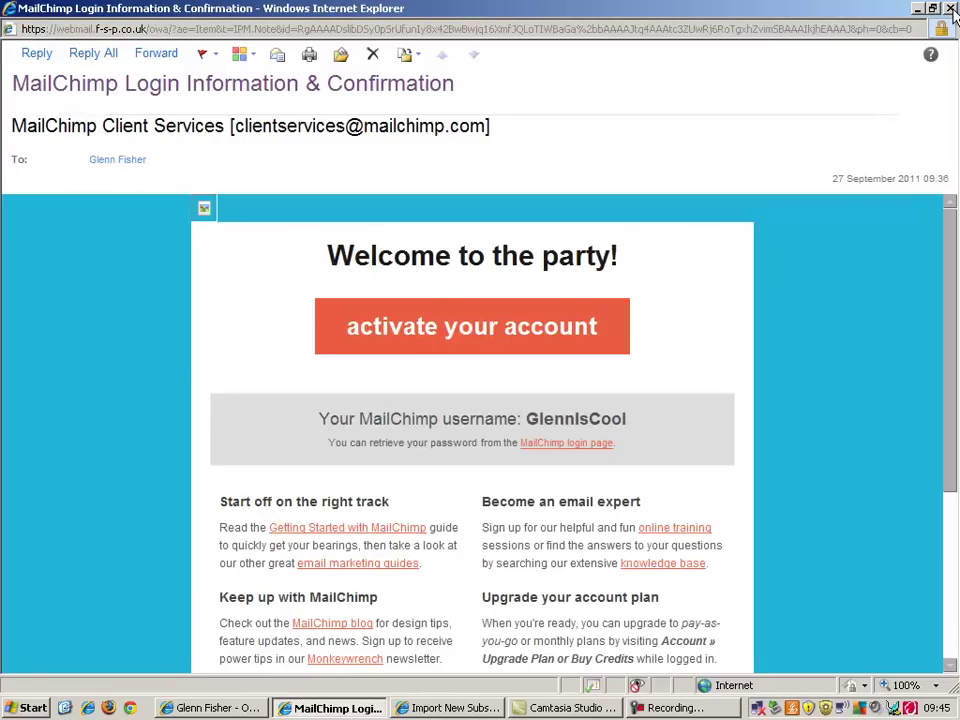
left_click(949, 8)
Download the Site Stats email subscribers as CSV and open glenniscool[1].csv in Excel
left_click(185, 712)
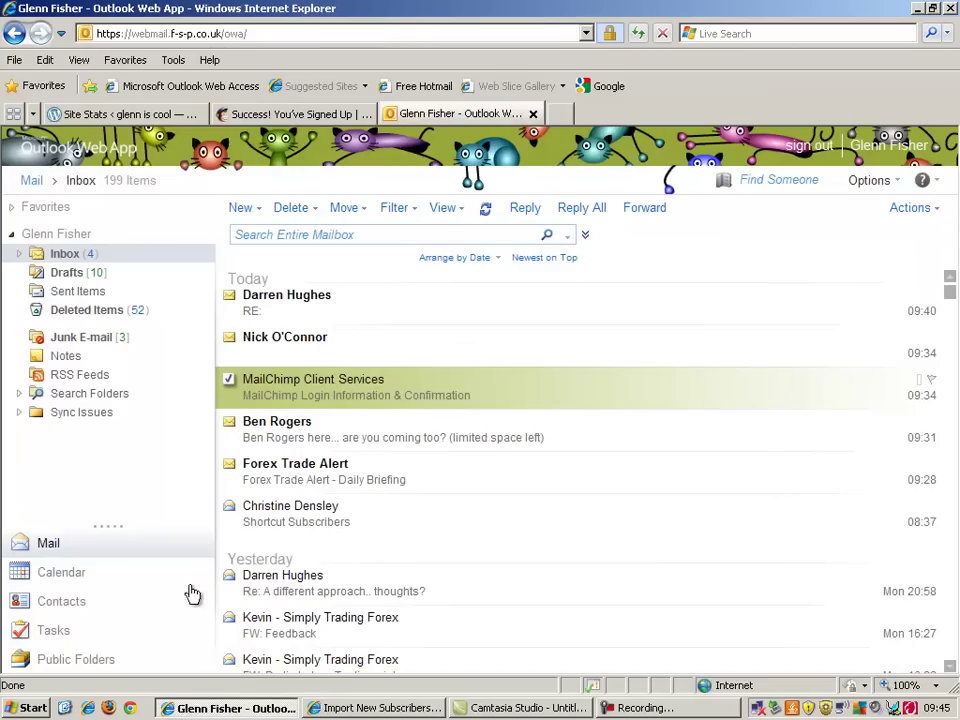
left_click(180, 112)
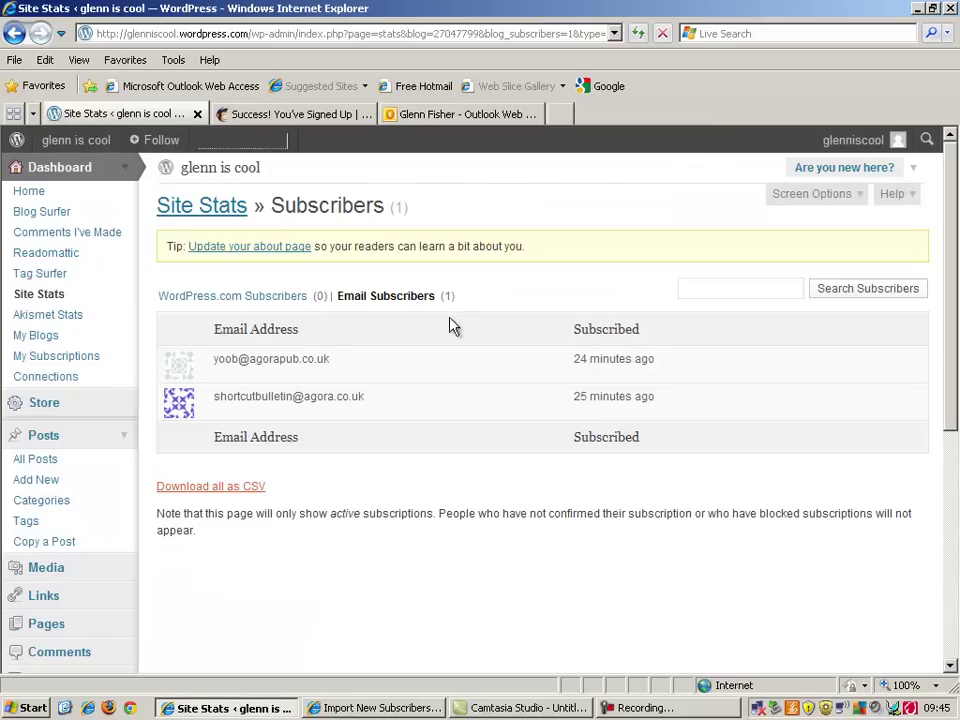
left_click(230, 490)
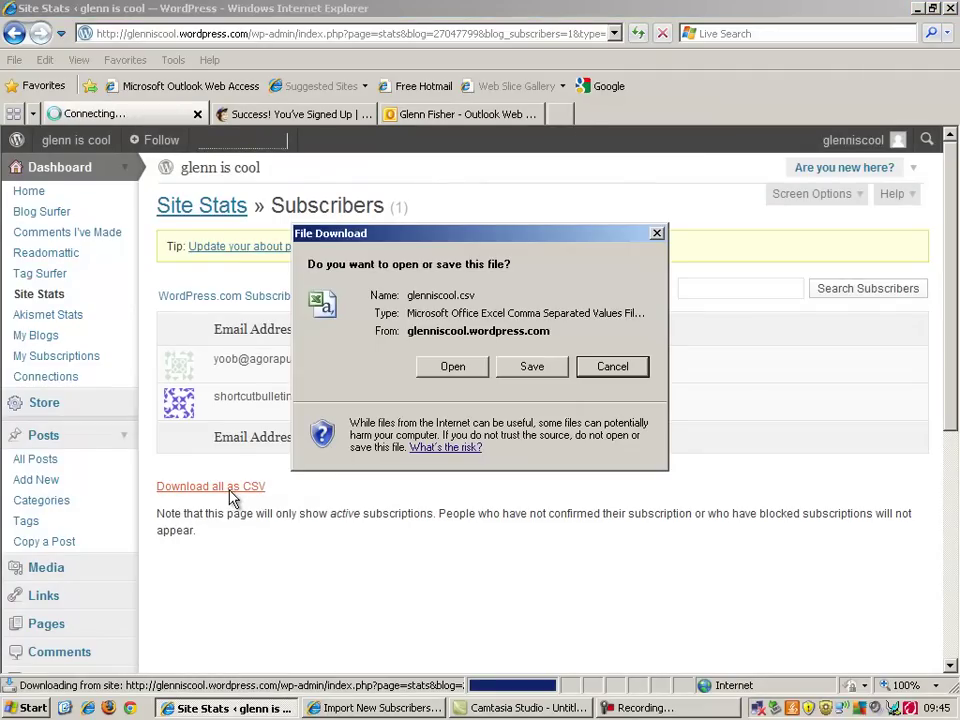
left_click(460, 380)
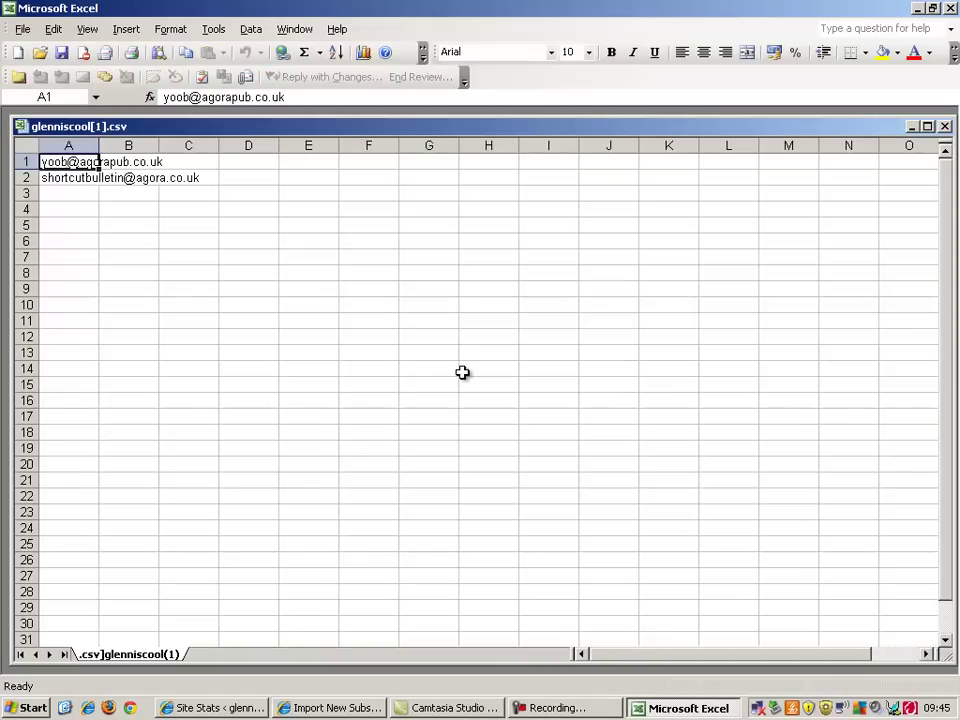
Save the spreadsheet as a copy with the Desktop as the save location
left_click(28, 29)
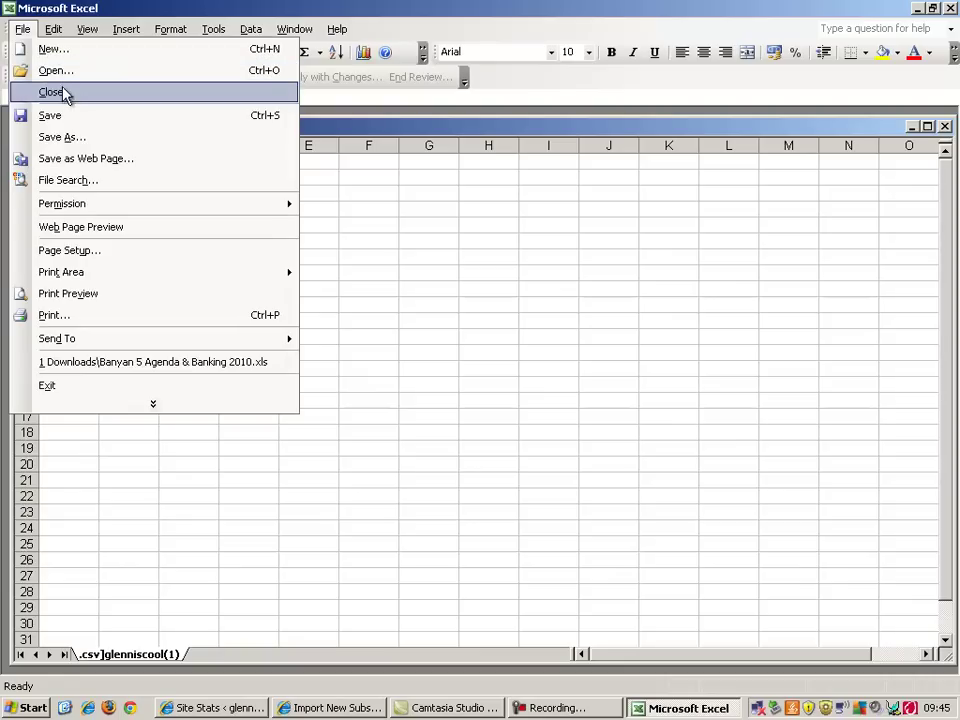
left_click(62, 137)
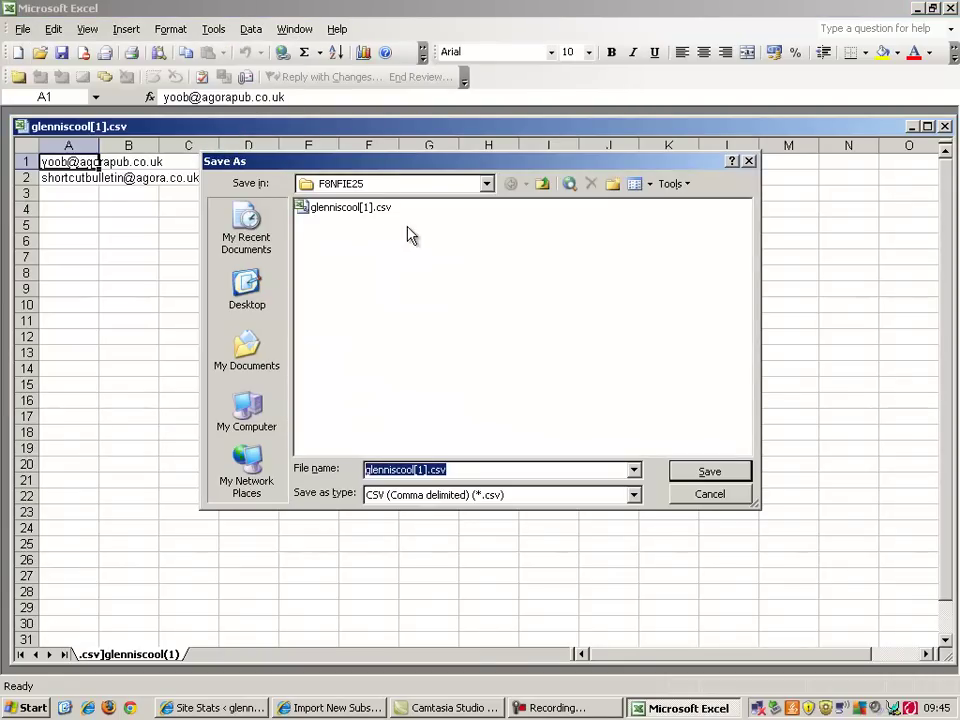
left_click(456, 186)
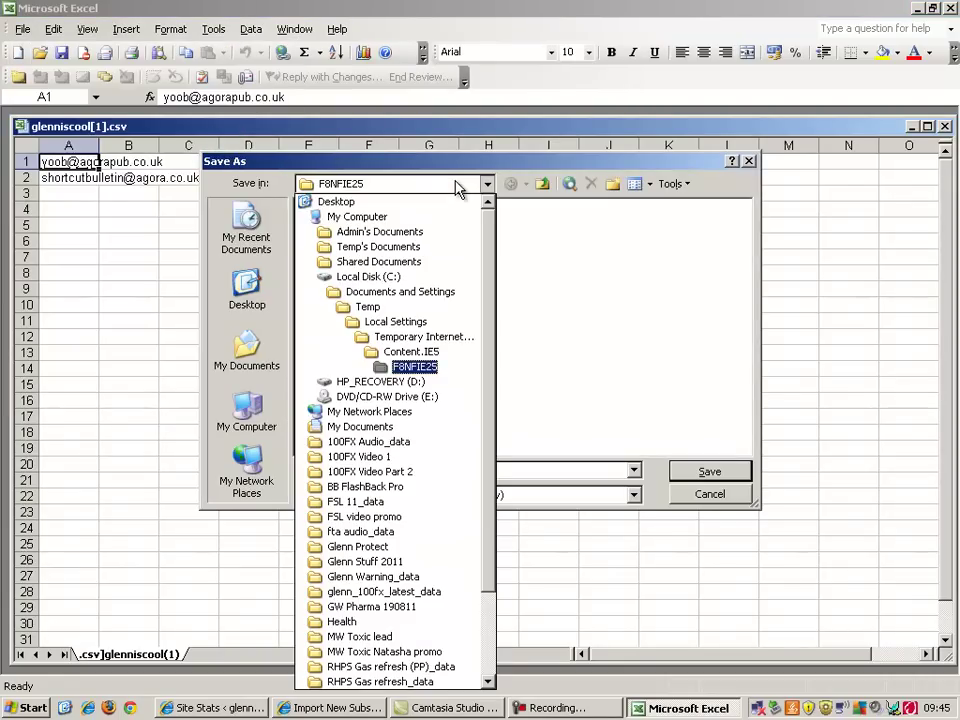
left_click(450, 202)
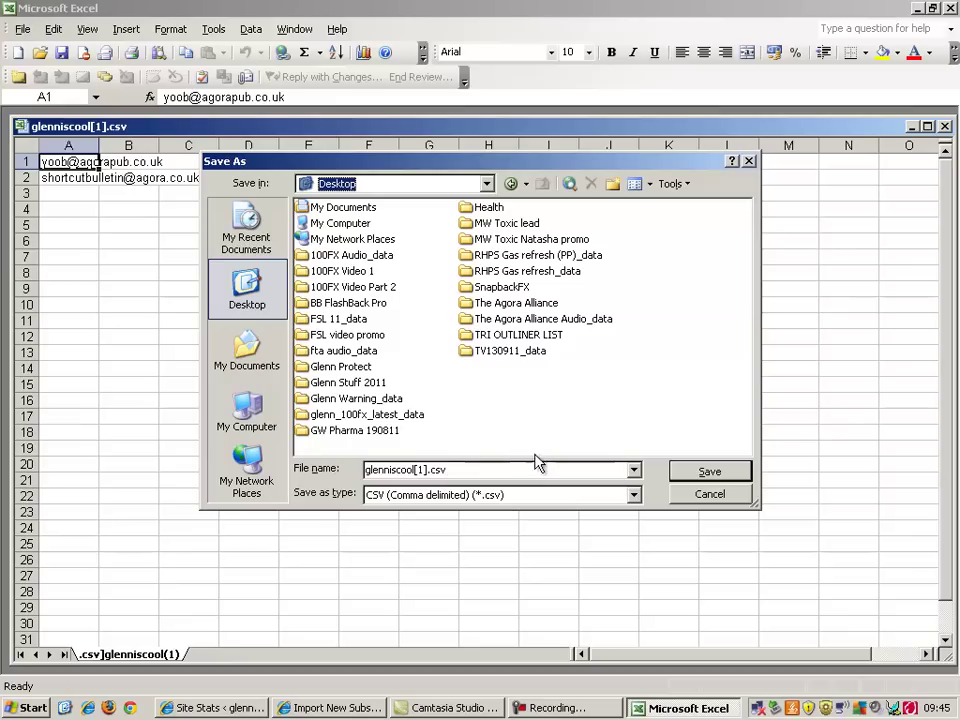
left_click(700, 474)
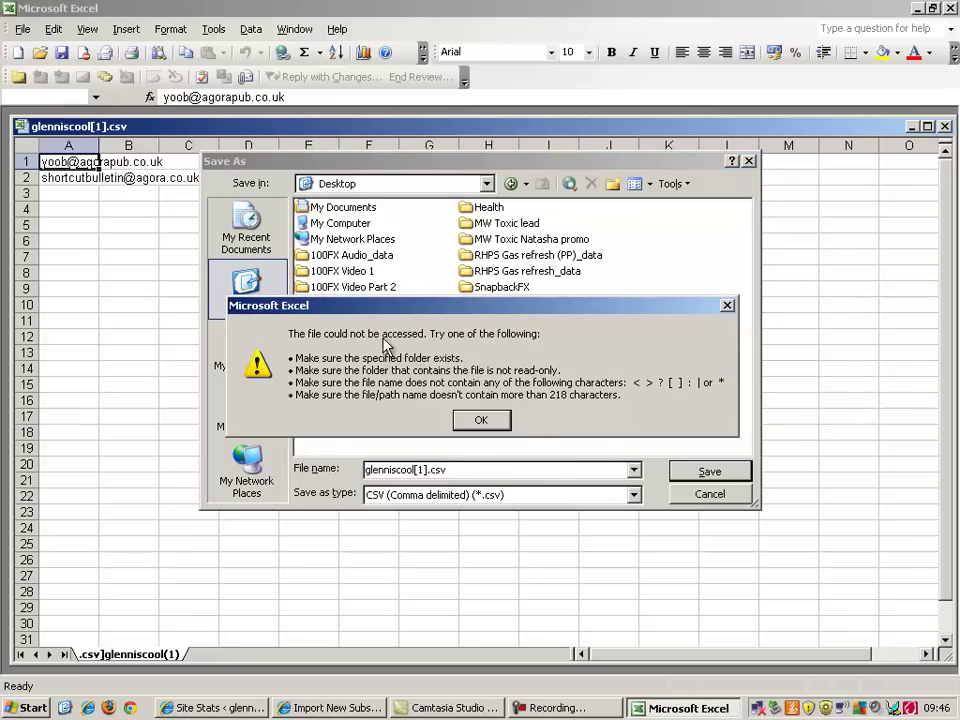
Dismiss the file access error, rename the file to glenniscool.csv, and save it
left_click(480, 420)
left_click(430, 471)
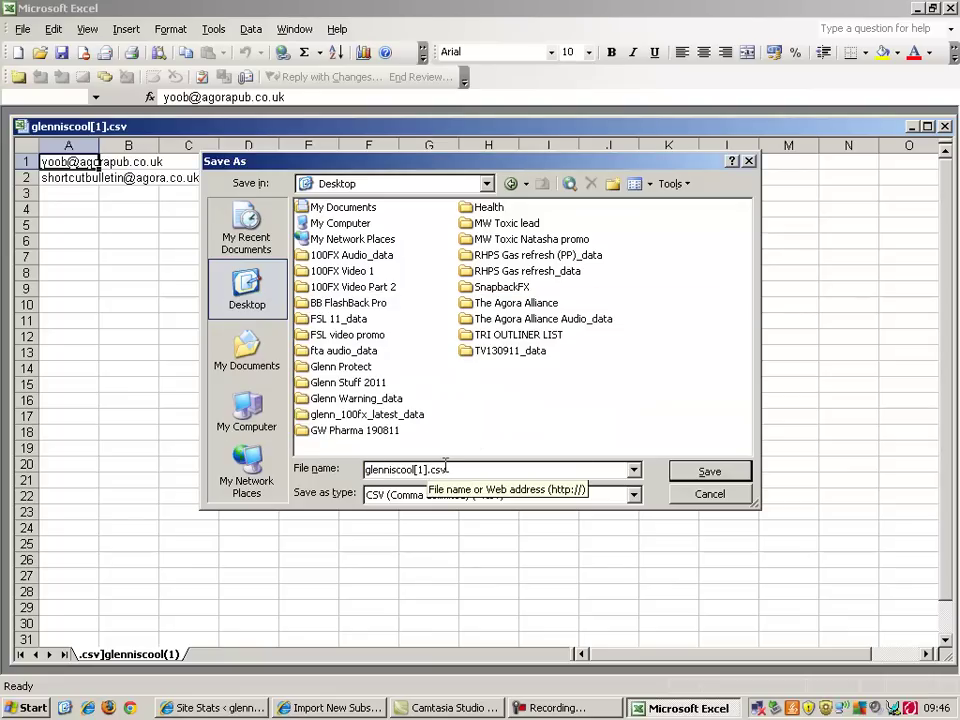
key("BackSpace")
key("BackSpace")
key("BackSpace")
key("BackSpace")
key("BackSpace")
key("BackSpace")
key("BackSpace")
key("BackSpace")
key("BackSpace")
key("BackSpace")
key("BackSpace")
key("BackSpace")
key("BackSpace")
key("BackSpace")
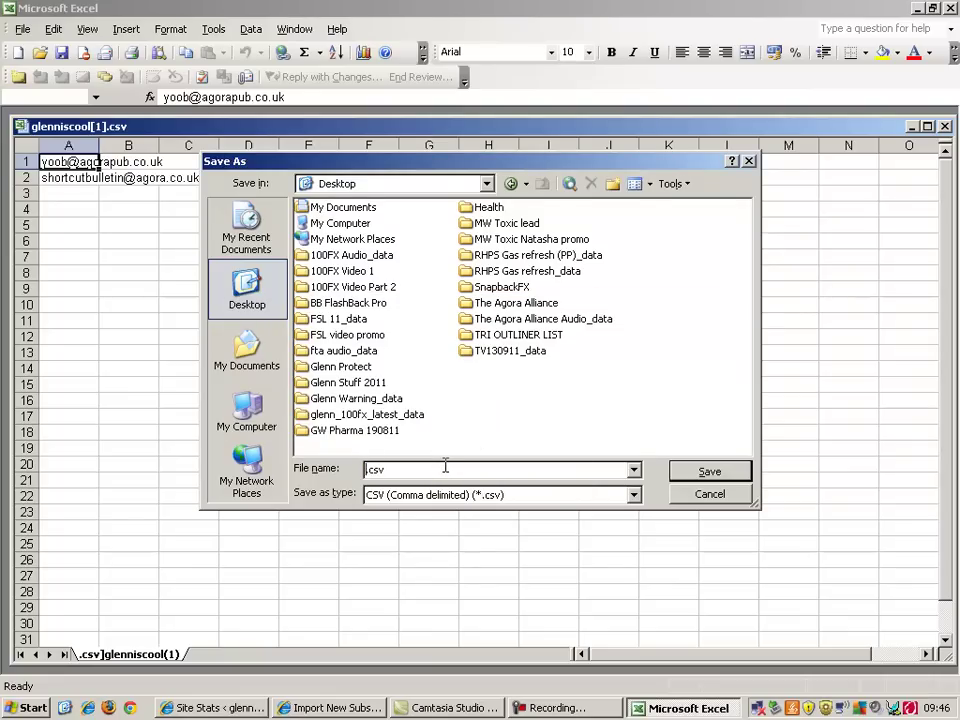
type("glenniscool")
left_click(529, 467)
key("BackSpace")
key("BackSpace")
key("BackSpace")
key("BackSpace")
left_click(726, 478)
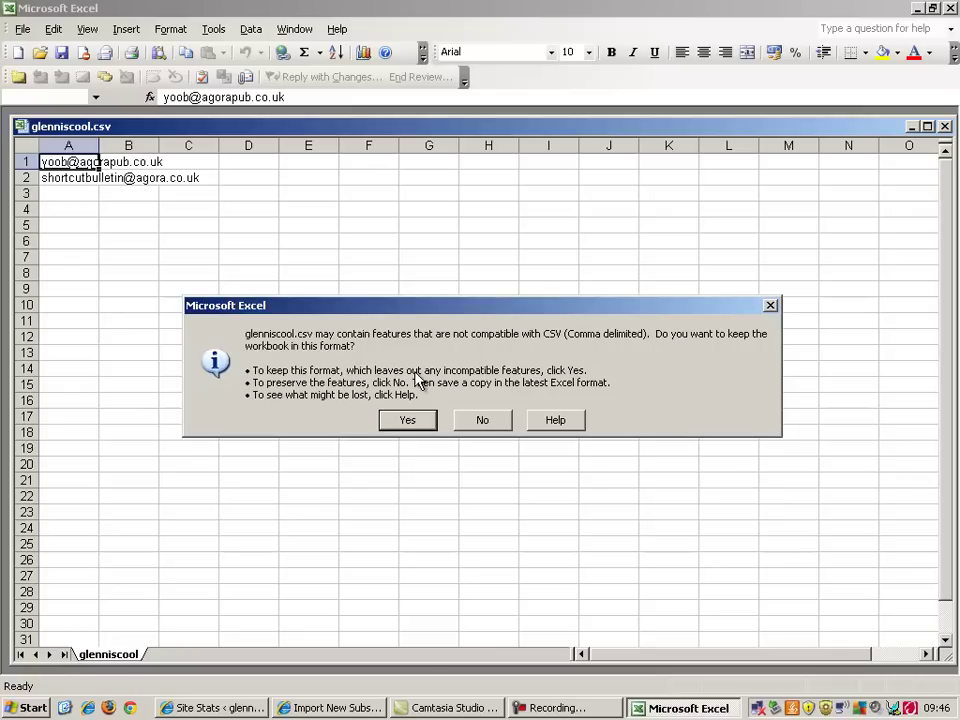
Keep the CSV format, then close Excel without saving further changes
left_click(407, 419)
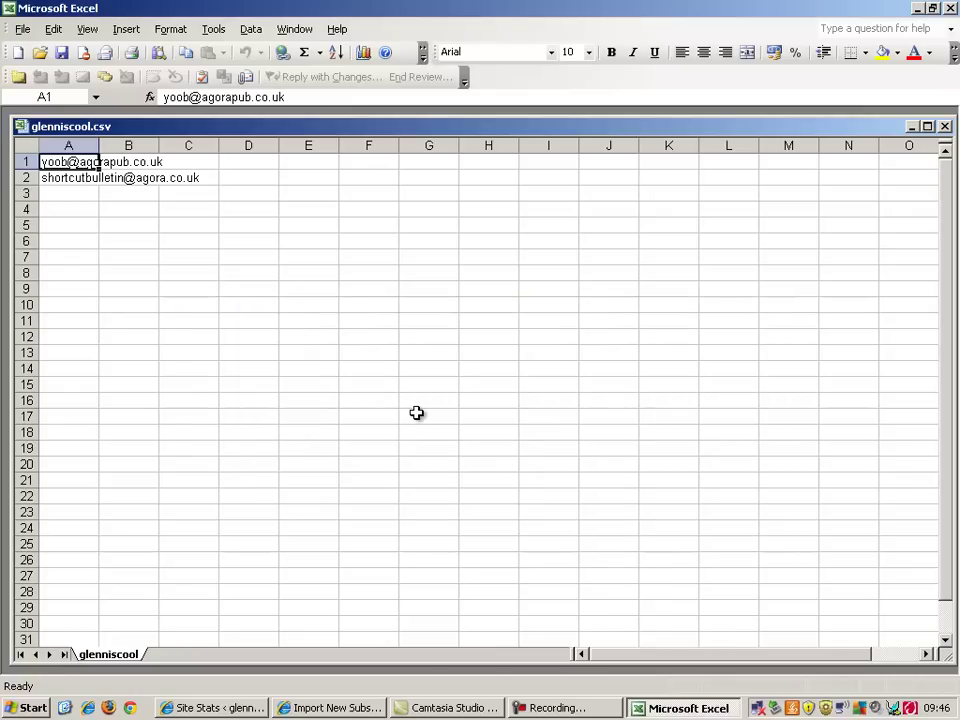
left_click(952, 8)
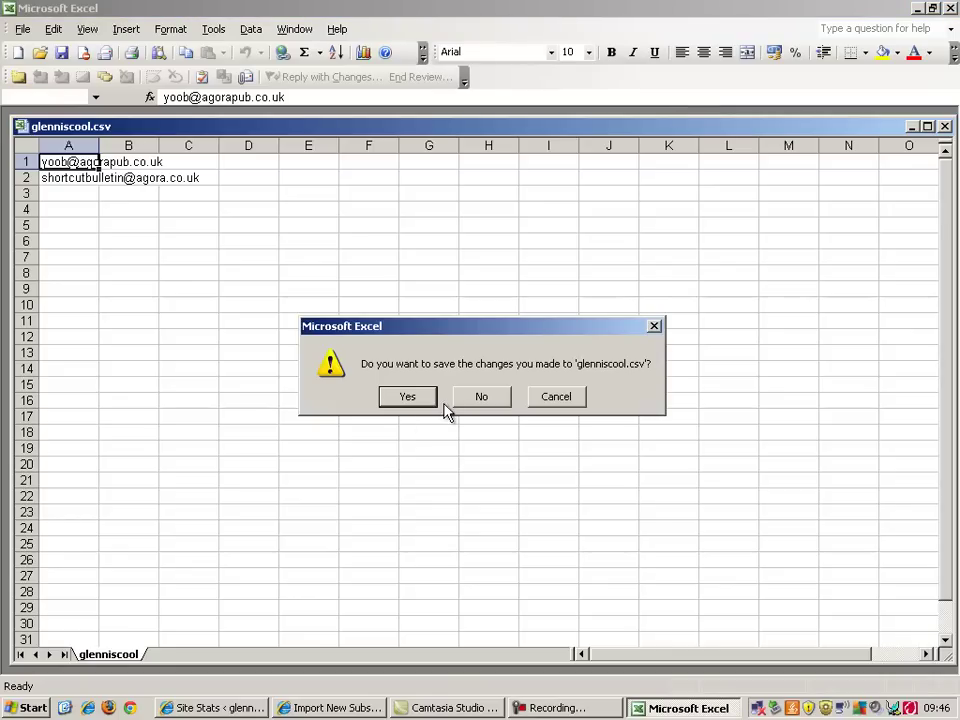
left_click(481, 397)
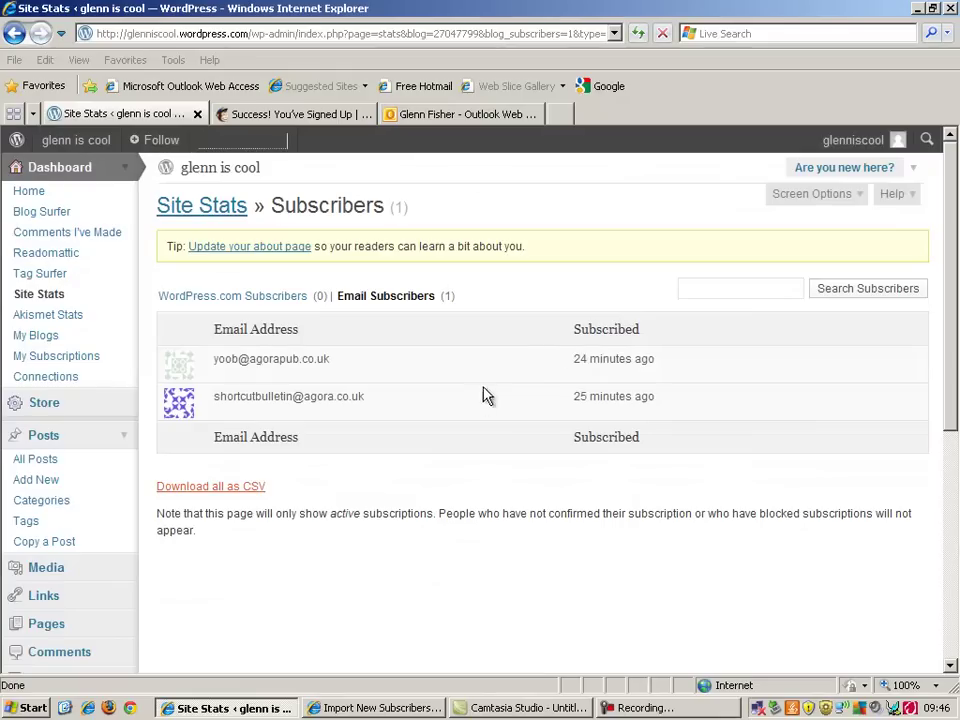
Back in MailChimp, use Upload from File to pick glenniscool.csv from the Desktop
left_click(919, 9)
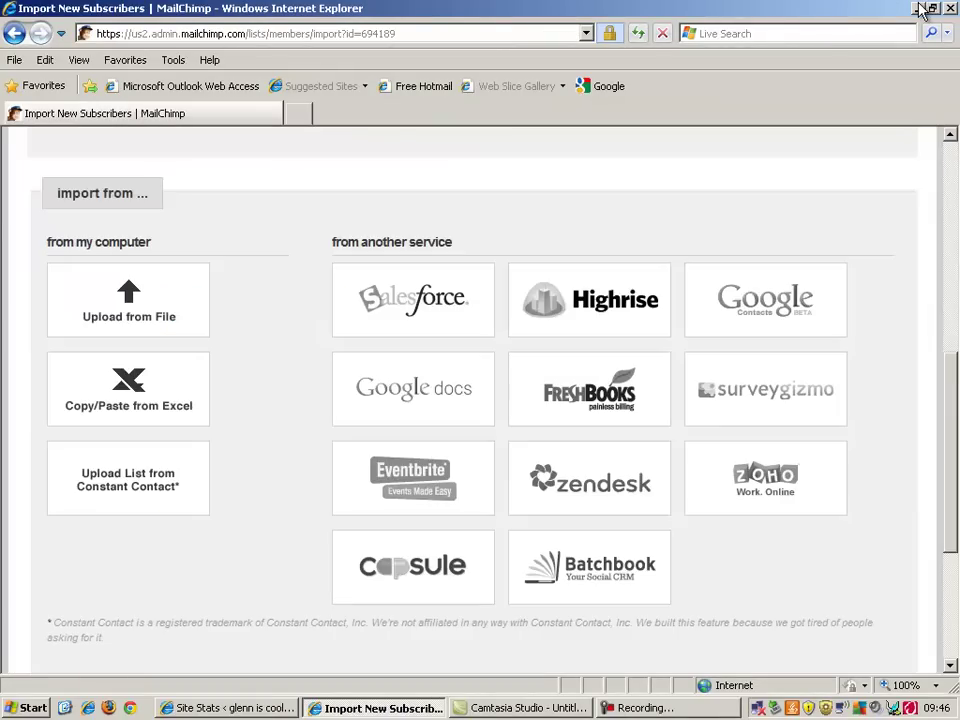
left_click(112, 310)
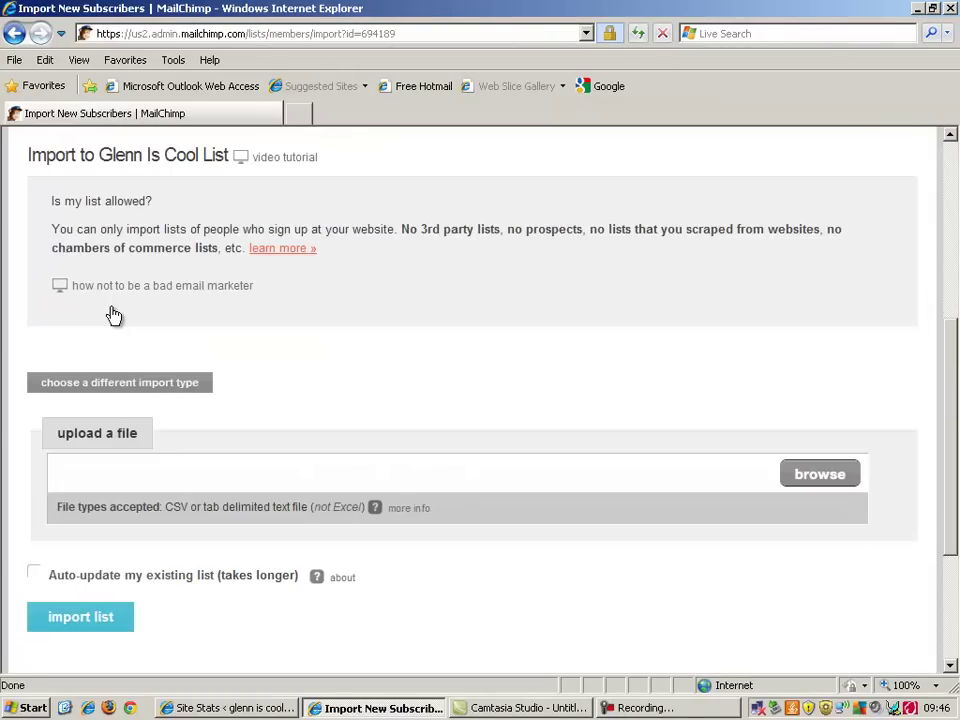
left_click(830, 475)
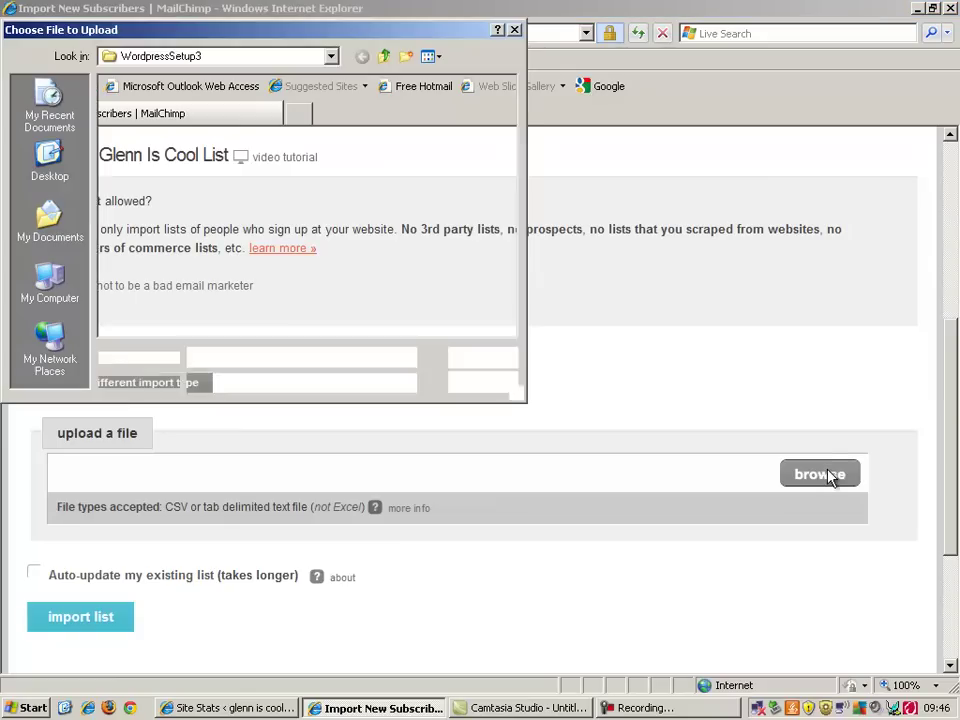
left_click(331, 60)
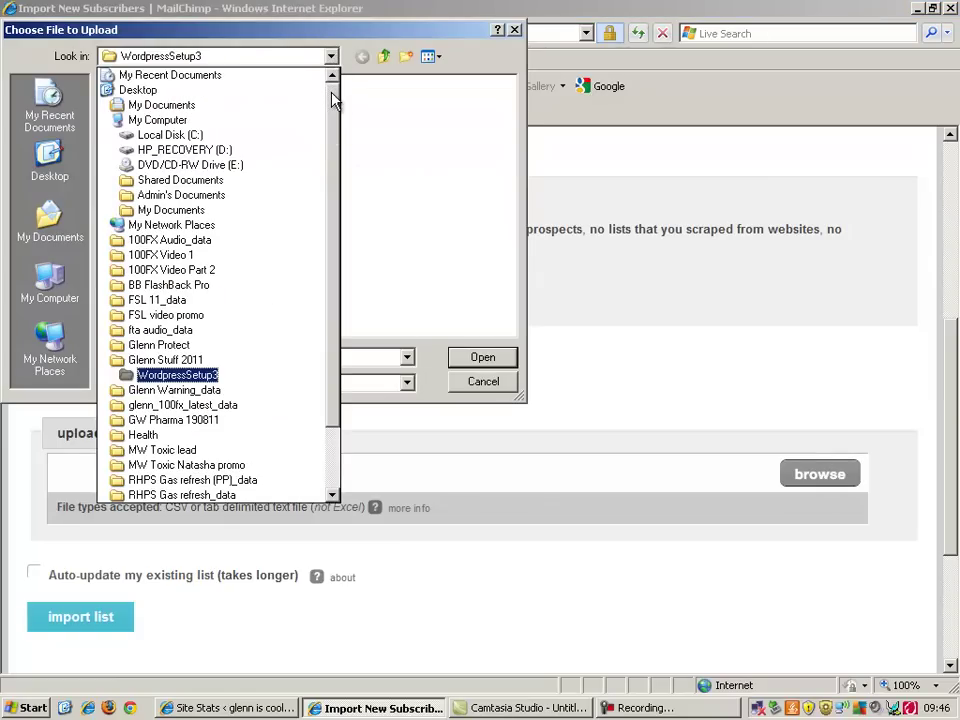
left_click(310, 91)
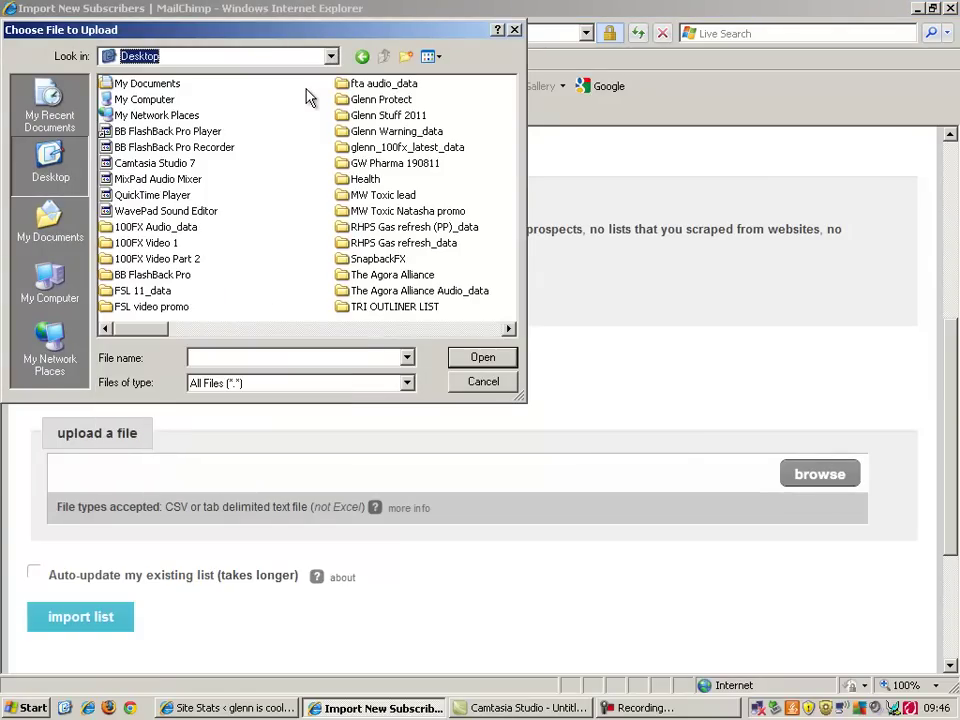
left_click(420, 330)
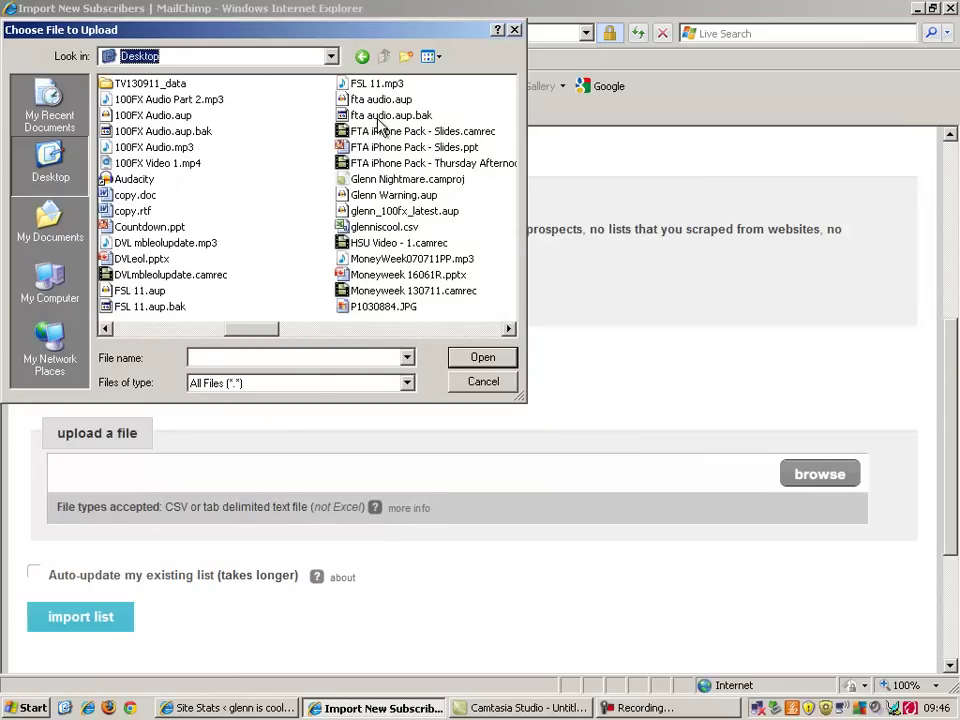
left_click(384, 227)
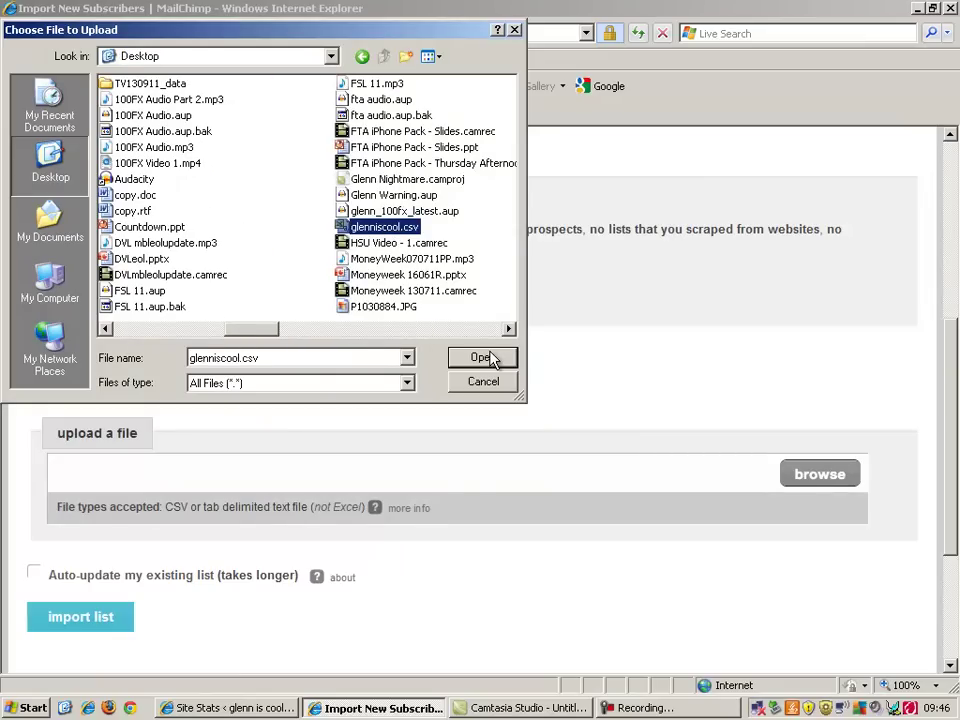
left_click(481, 358)
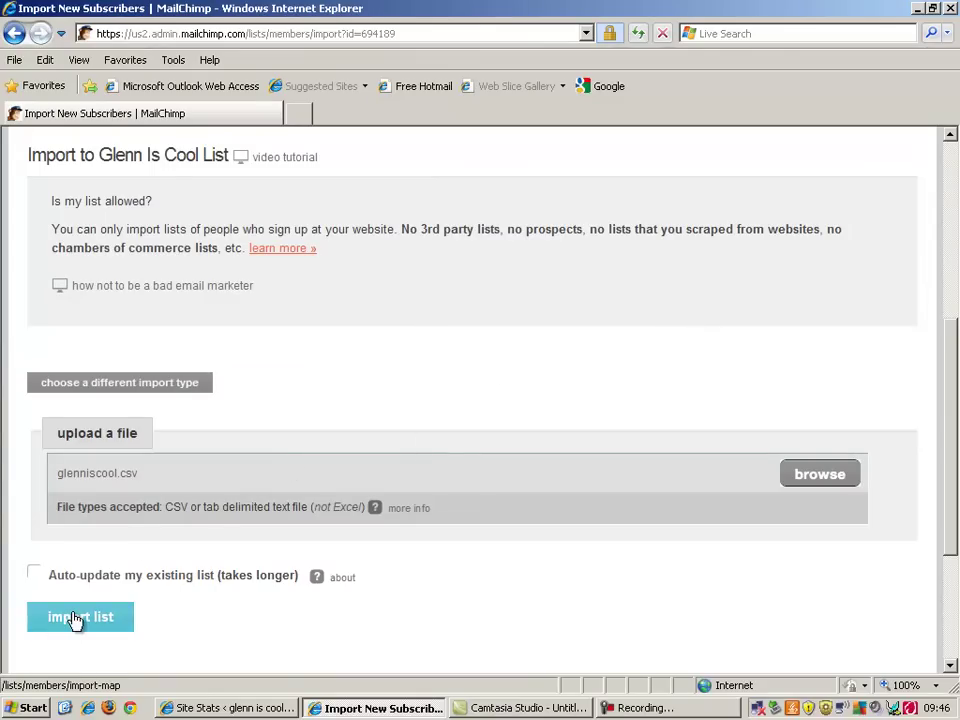
Import glenniscool.csv with Auto-update left unchecked, confirming 2 emails added
left_click(37, 577)
left_click(33, 575)
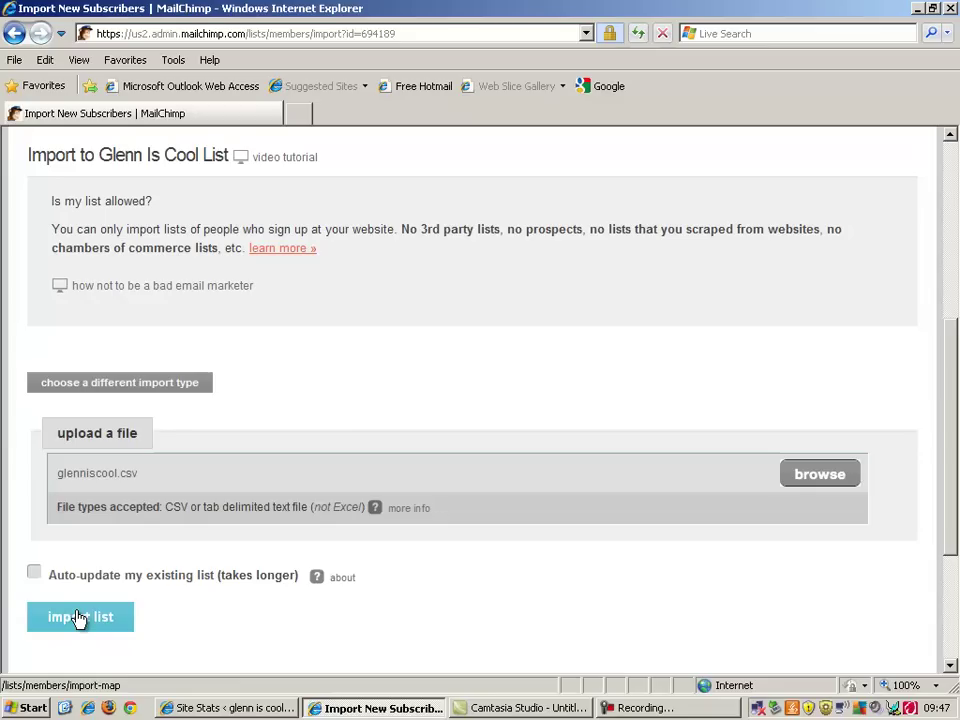
left_click(79, 618)
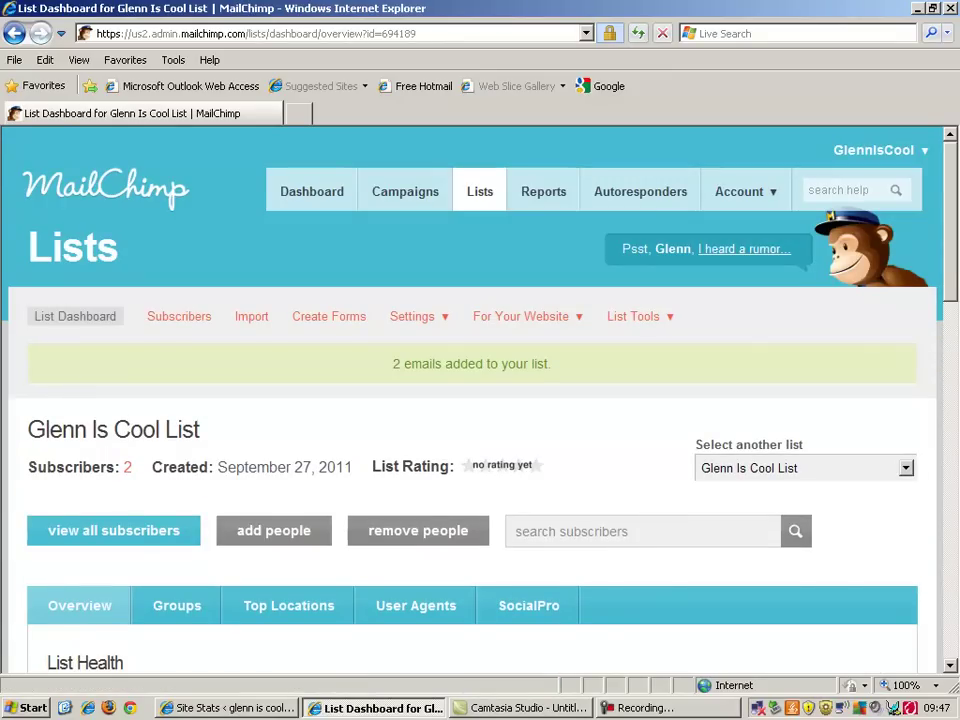
mouse_move(956, 270)
left_mouse_down()
mouse_move(949, 388)
mouse_move(957, 286)
left_mouse_up()
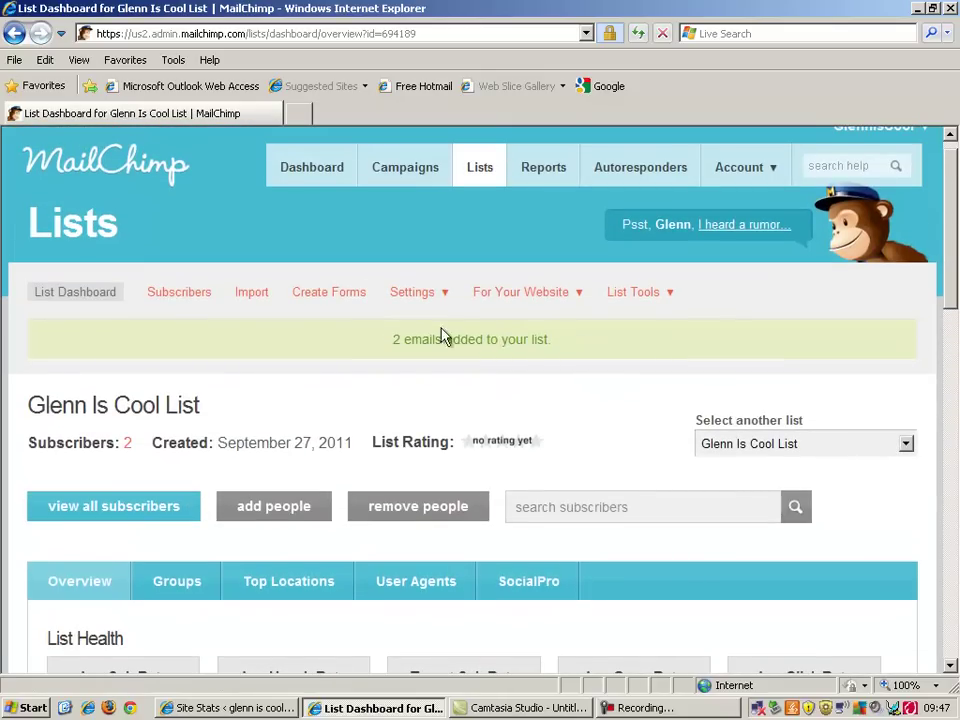
Open the list's Subscribers page to see both addresses, added 09/27/2011
left_click(130, 514)
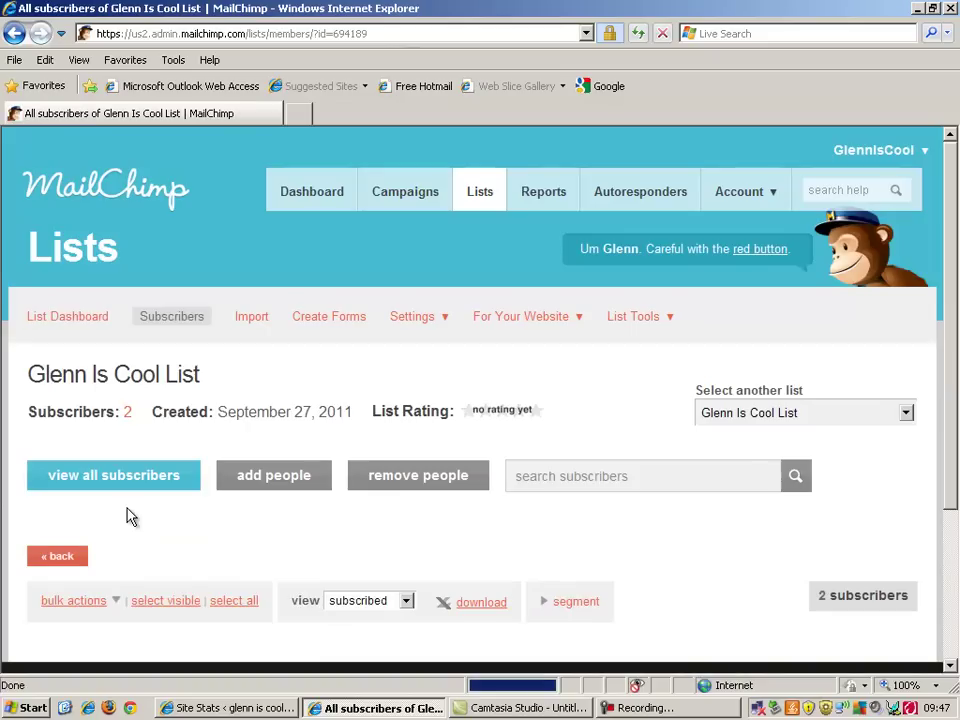
left_click_drag(953, 265, 951, 381)
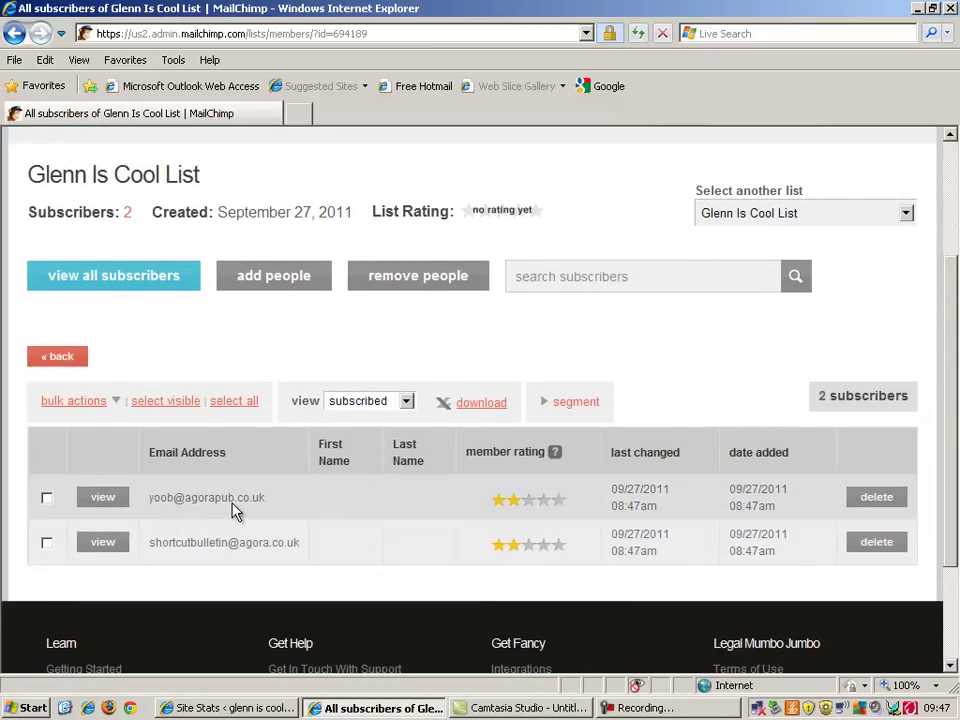
left_click_drag(951, 446, 955, 383)
scroll(408, 182, "up", 1)
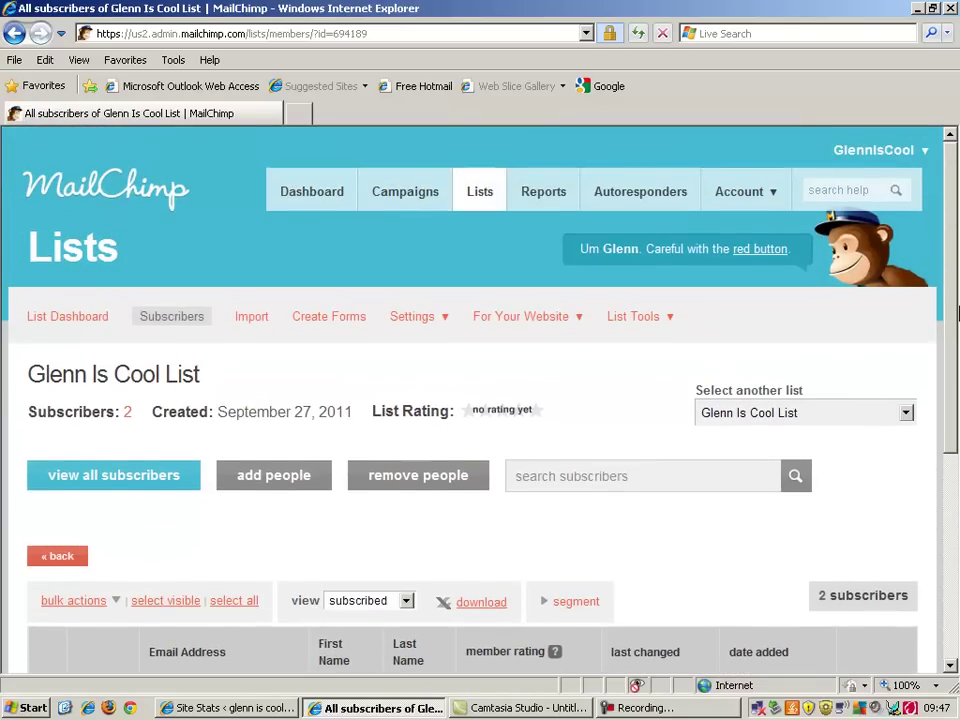
scroll(408, 182, "down", 2)
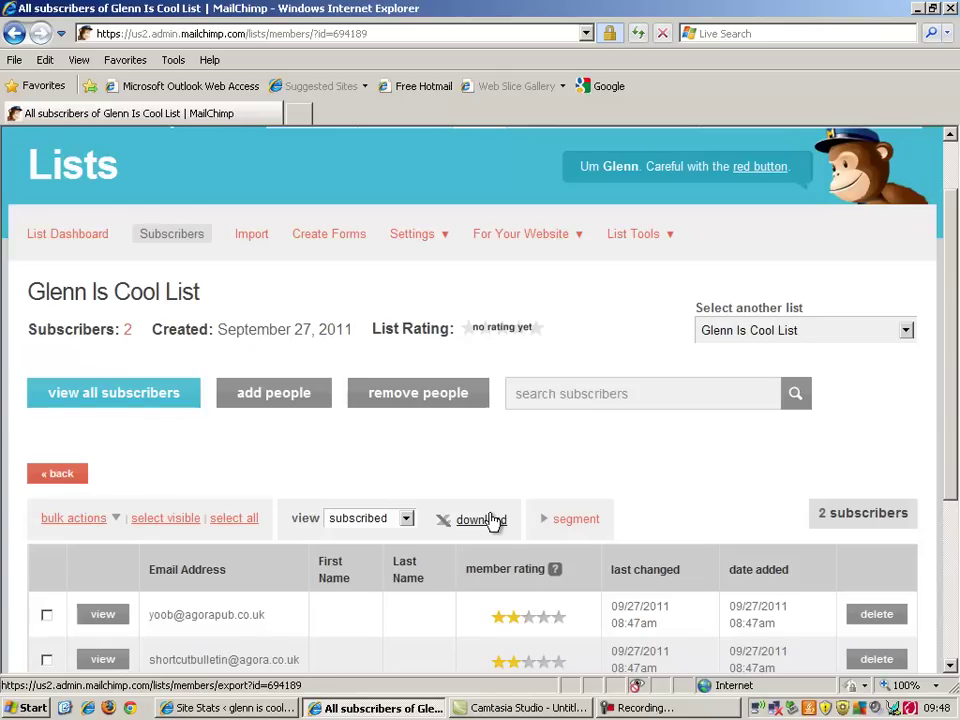
left_click(491, 520)
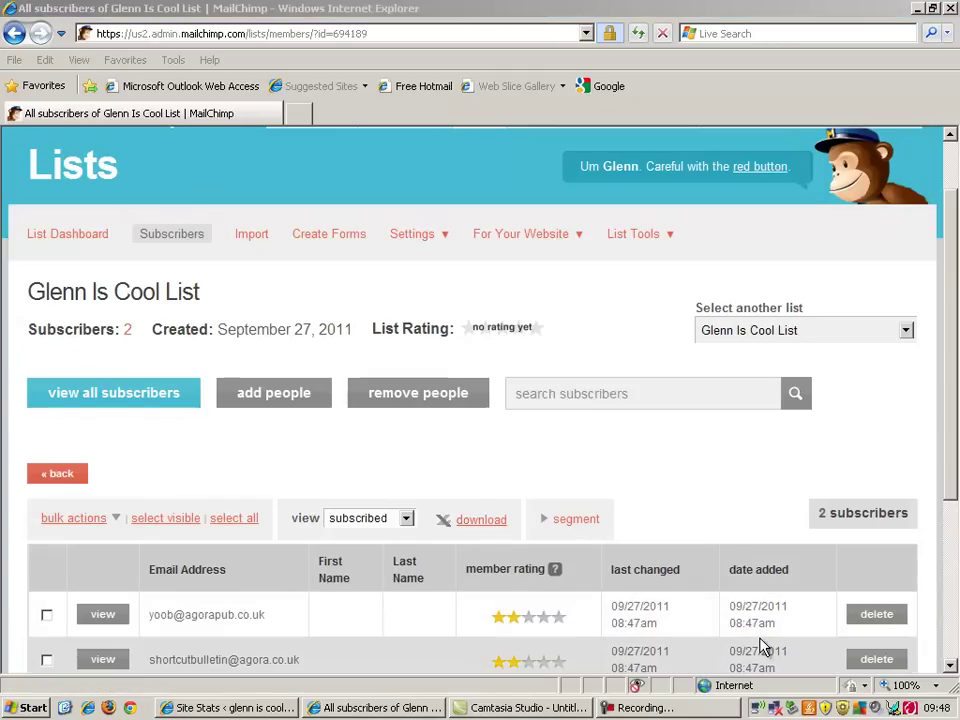